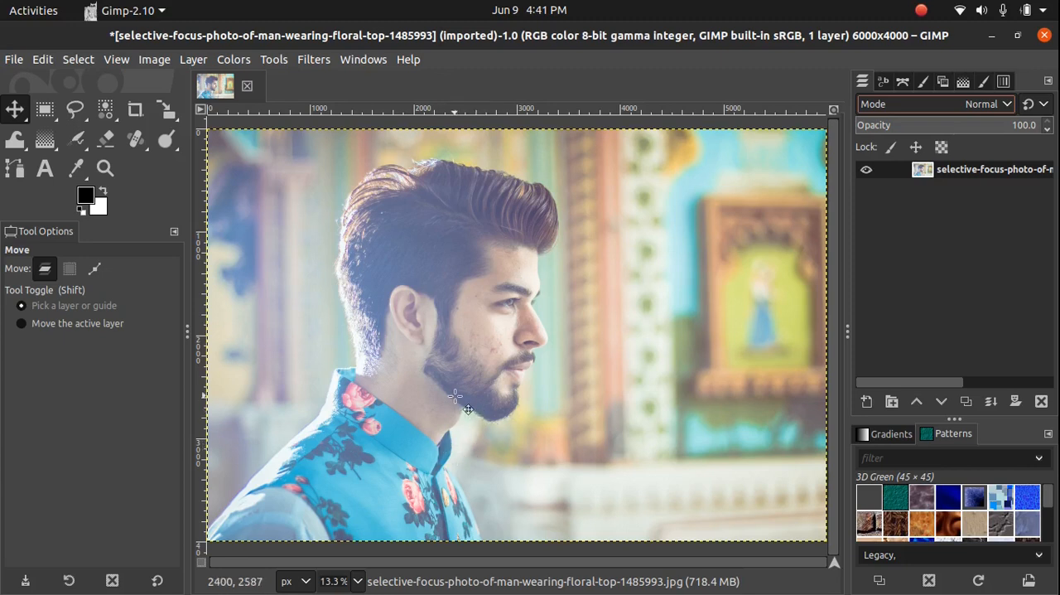
Start a path with the Paths tool where the back of the neck meets the collar and curve it up the nape
{"action": "left_click", "coordinate": [14, 168]}
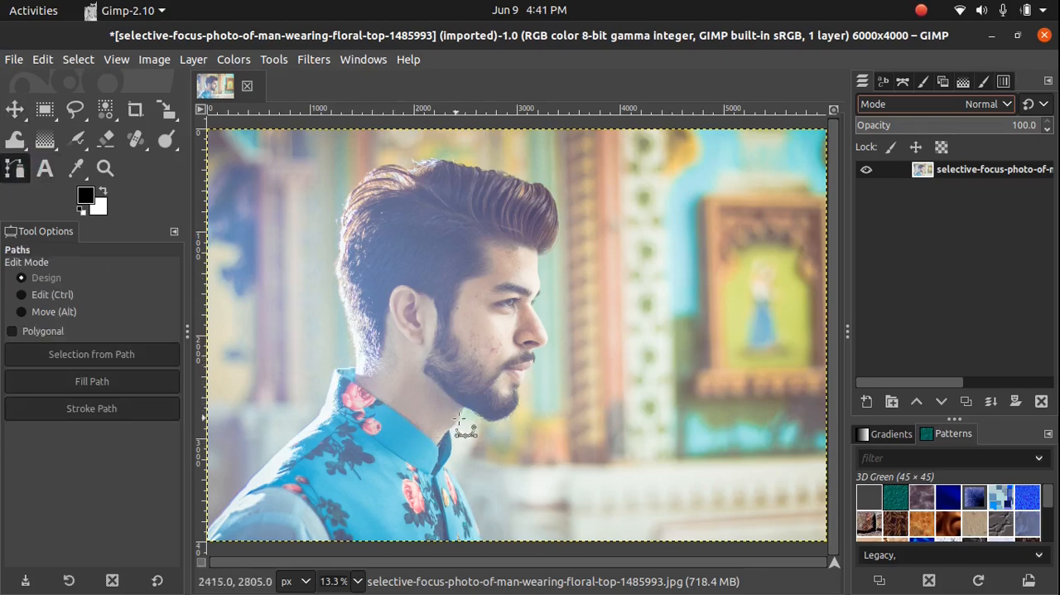
{"action": "scroll", "coordinate": [439, 332], "scroll_direction": "up", "scroll_amount": 2}
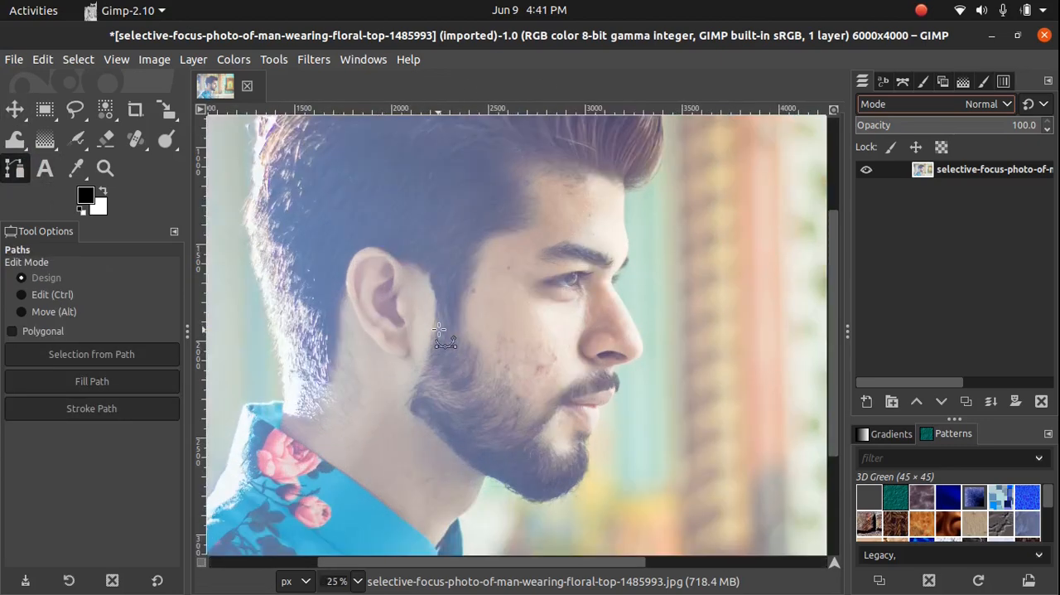
{"action": "scroll", "coordinate": [439, 330], "scroll_direction": "up", "scroll_amount": 3}
{"action": "scroll", "coordinate": [439, 330], "scroll_direction": "left", "scroll_amount": 3}
{"action": "scroll", "coordinate": [439, 329], "scroll_direction": "down", "scroll_amount": 6}
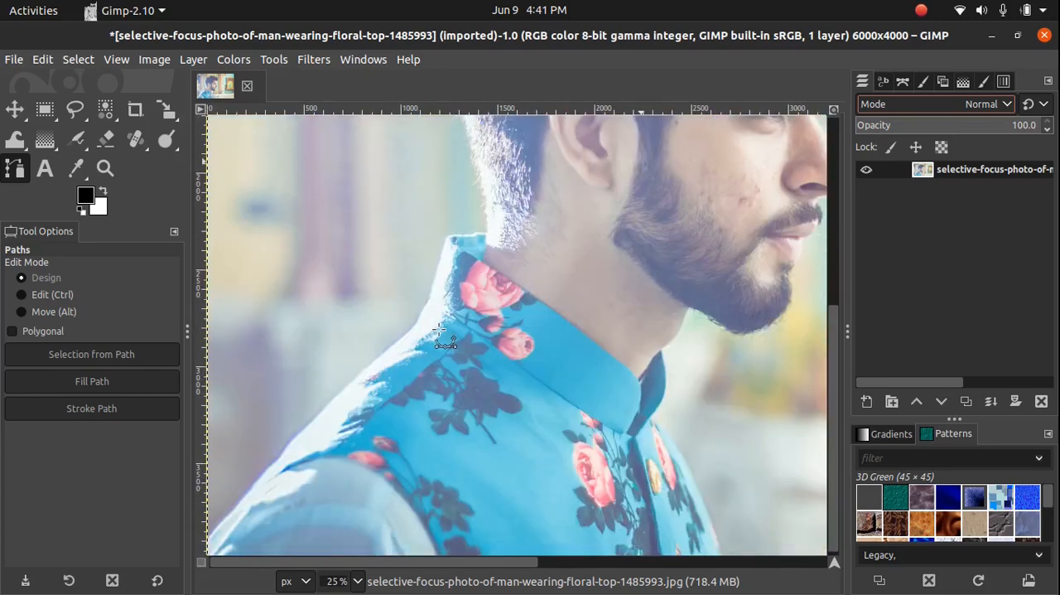
{"action": "scroll", "coordinate": [439, 330], "scroll_direction": "right", "scroll_amount": 2}
{"action": "scroll", "coordinate": [317, 367], "scroll_direction": "up", "scroll_amount": 3}
{"action": "scroll", "coordinate": [317, 367], "scroll_direction": "up", "scroll_amount": 1}
{"action": "left_click", "coordinate": [337, 371]}
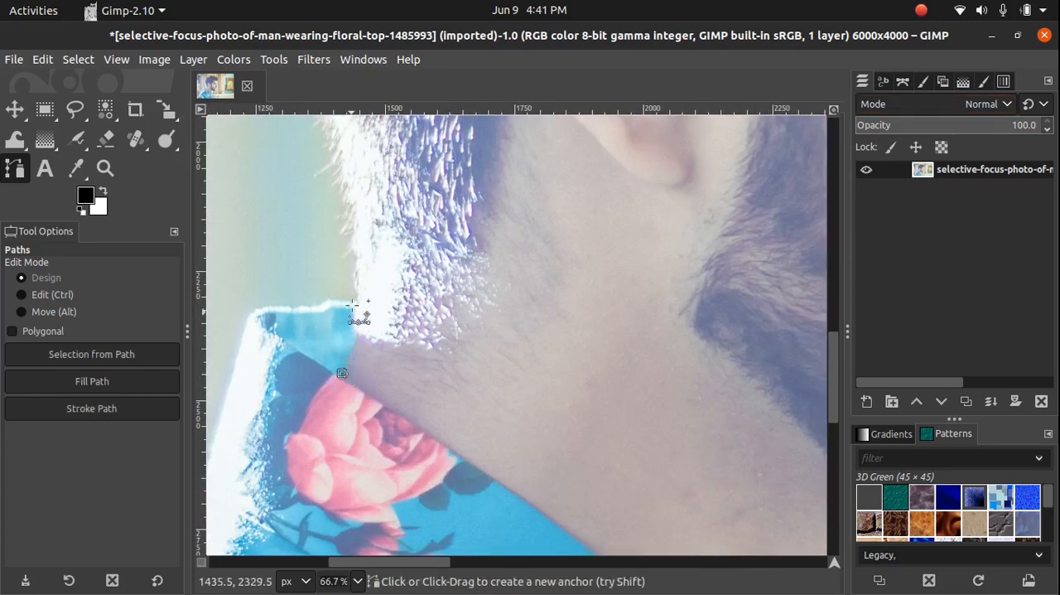
{"action": "left_click_drag", "start_coordinate": [354, 238], "coordinate": [344, 188]}
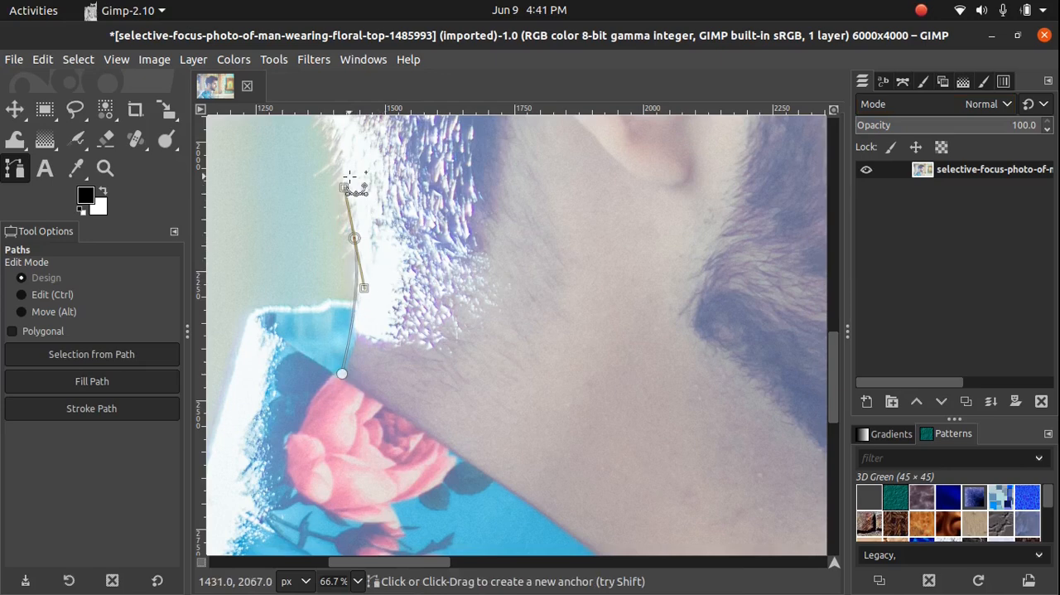
Continue the path with curved segments up the back of the head behind the ear
{"action": "scroll", "coordinate": [361, 152], "scroll_direction": "up", "scroll_amount": 4}
{"action": "scroll", "coordinate": [354, 329], "scroll_direction": "up", "scroll_amount": 4}
{"action": "scroll", "coordinate": [355, 329], "scroll_direction": "right", "scroll_amount": 3}
{"action": "scroll", "coordinate": [351, 329], "scroll_direction": "left", "scroll_amount": 3}
{"action": "left_click_drag", "start_coordinate": [264, 251], "coordinate": [284, 135]}
Extend the path over the rear crown of the hair to the highest point of the head
{"action": "scroll", "coordinate": [318, 310], "scroll_direction": "up", "scroll_amount": 2}
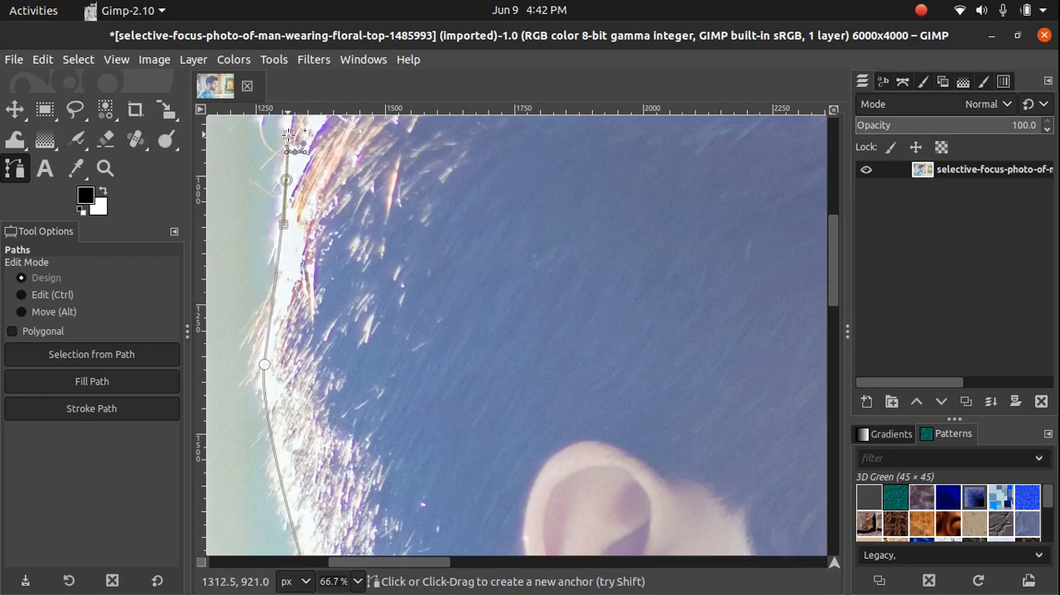
{"action": "scroll", "coordinate": [323, 244], "scroll_direction": "up", "scroll_amount": 5}
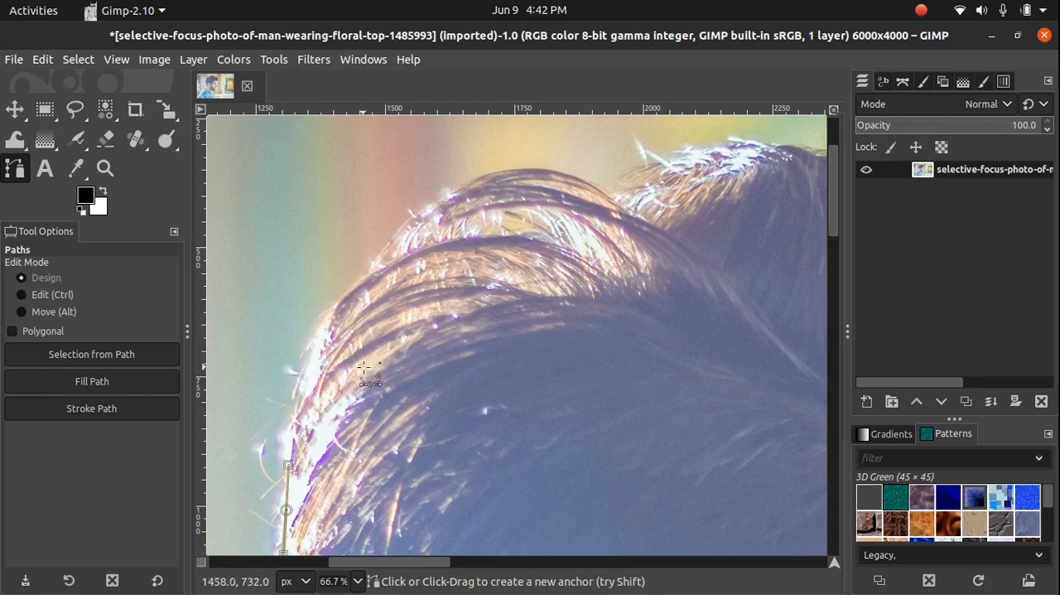
{"action": "left_click_drag", "start_coordinate": [371, 347], "coordinate": [401, 305]}
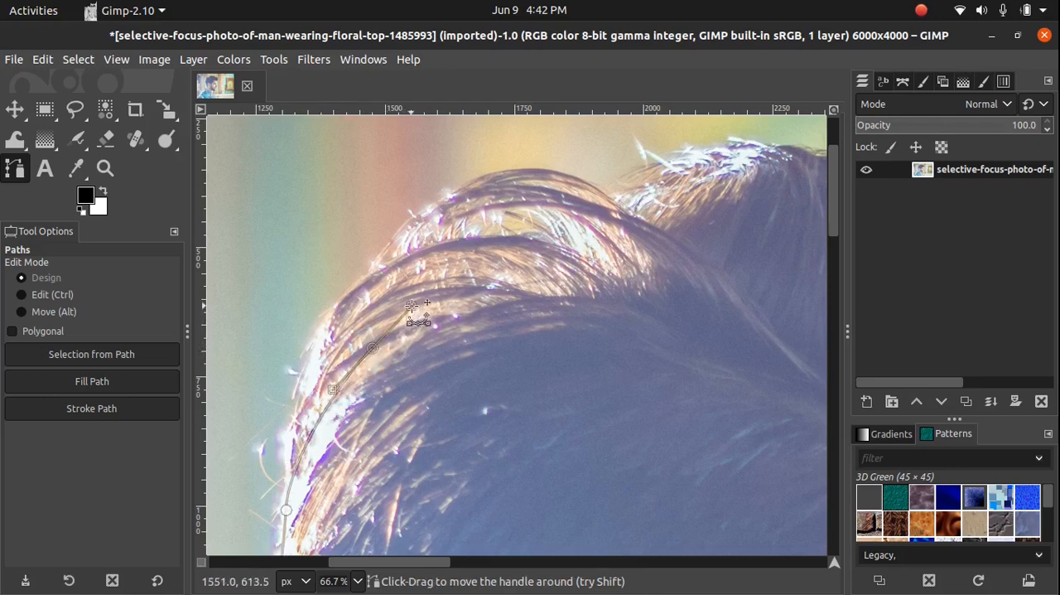
{"action": "left_click_drag", "start_coordinate": [508, 257], "coordinate": [545, 224]}
{"action": "left_click_drag", "start_coordinate": [625, 188], "coordinate": [650, 179]}
{"action": "scroll", "coordinate": [650, 179], "scroll_direction": "up", "scroll_amount": 2}
{"action": "scroll", "coordinate": [650, 179], "scroll_direction": "right", "scroll_amount": 2}
{"action": "left_click_drag", "start_coordinate": [625, 256], "coordinate": [644, 258]}
Trace the path along the top of the hair and around the front of the quiff
{"action": "scroll", "coordinate": [695, 278], "scroll_direction": "right", "scroll_amount": 5}
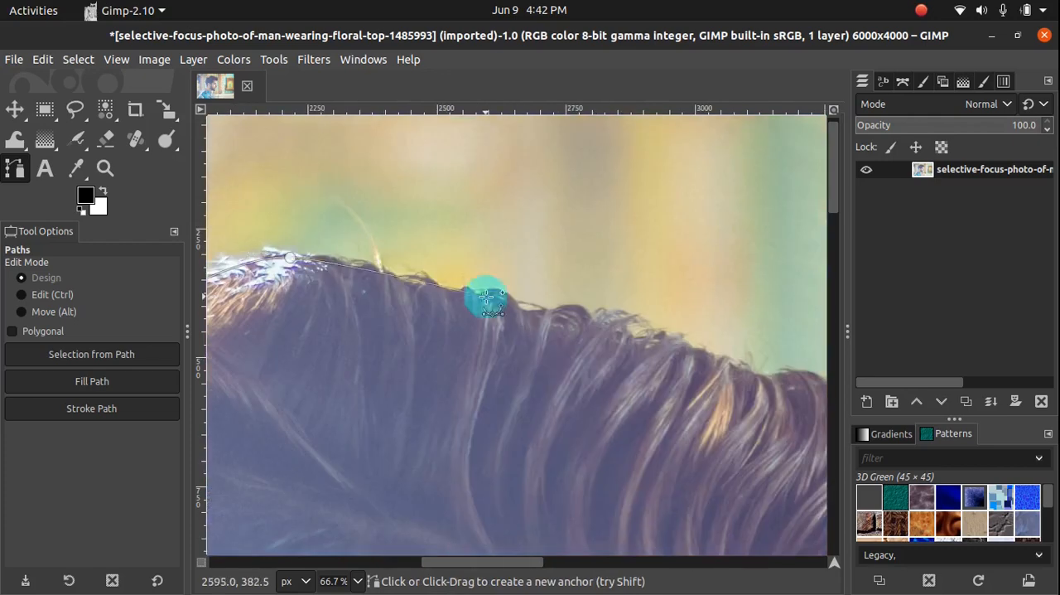
{"action": "left_click_drag", "start_coordinate": [487, 297], "coordinate": [530, 308]}
{"action": "left_click_drag", "start_coordinate": [633, 340], "coordinate": [657, 346]}
{"action": "scroll", "coordinate": [680, 349], "scroll_direction": "right", "scroll_amount": 5}
{"action": "left_click_drag", "start_coordinate": [452, 392], "coordinate": [471, 390]}
{"action": "left_click_drag", "start_coordinate": [539, 424], "coordinate": [552, 445]}
{"action": "scroll", "coordinate": [551, 445], "scroll_direction": "down", "scroll_amount": 1}
{"action": "left_click_drag", "start_coordinate": [582, 391], "coordinate": [582, 415]}
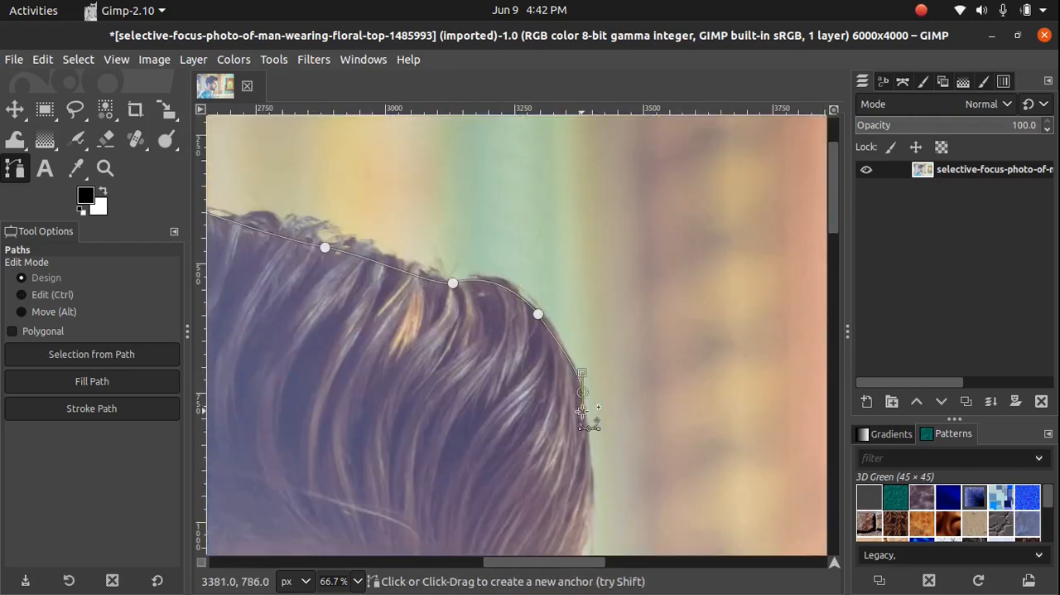
Extend the path under the quiff and down the forehead and brow to the bridge of the nose
{"action": "scroll", "coordinate": [582, 415], "scroll_direction": "down", "scroll_amount": 2}
{"action": "left_click_drag", "start_coordinate": [561, 372], "coordinate": [515, 406]}
{"action": "left_click", "coordinate": [496, 417]}
{"action": "scroll", "coordinate": [499, 425], "scroll_direction": "down", "scroll_amount": 2}
{"action": "left_click_drag", "start_coordinate": [489, 273], "coordinate": [526, 463]}
{"action": "left_click", "coordinate": [498, 372]}
{"action": "left_click", "coordinate": [460, 448]}
Trace the path around the nose and down the moustache to the upper lip
{"action": "scroll", "coordinate": [459, 447], "scroll_direction": "down", "scroll_amount": 1}
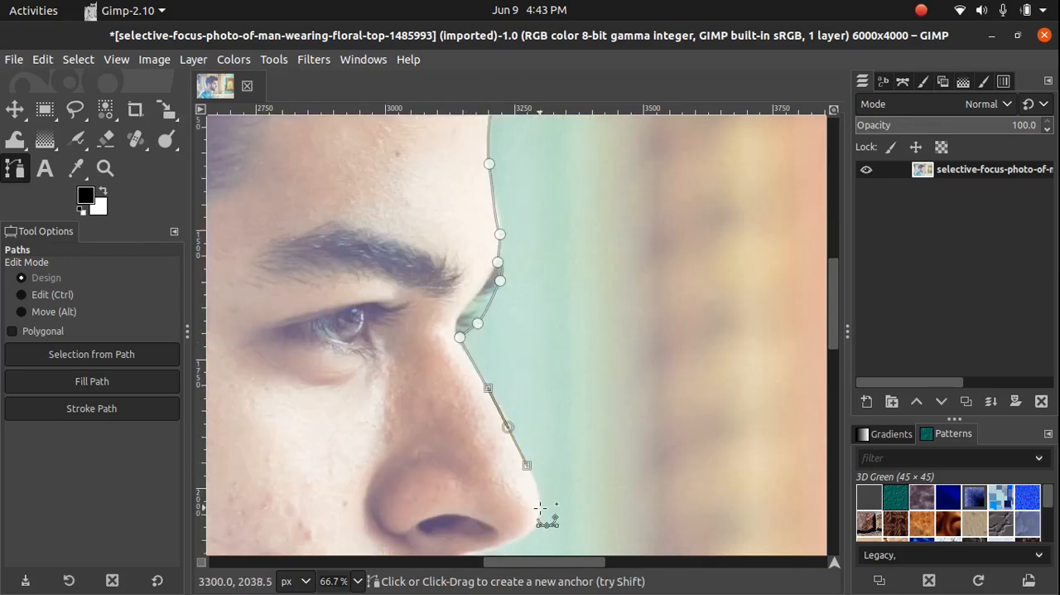
{"action": "left_click_drag", "start_coordinate": [541, 508], "coordinate": [539, 526]}
{"action": "scroll", "coordinate": [574, 449], "scroll_direction": "down", "scroll_amount": 2}
{"action": "left_click_drag", "start_coordinate": [503, 328], "coordinate": [466, 352]}
{"action": "left_click_drag", "start_coordinate": [478, 390], "coordinate": [474, 406]}
{"action": "left_click_drag", "start_coordinate": [458, 424], "coordinate": [449, 434]}
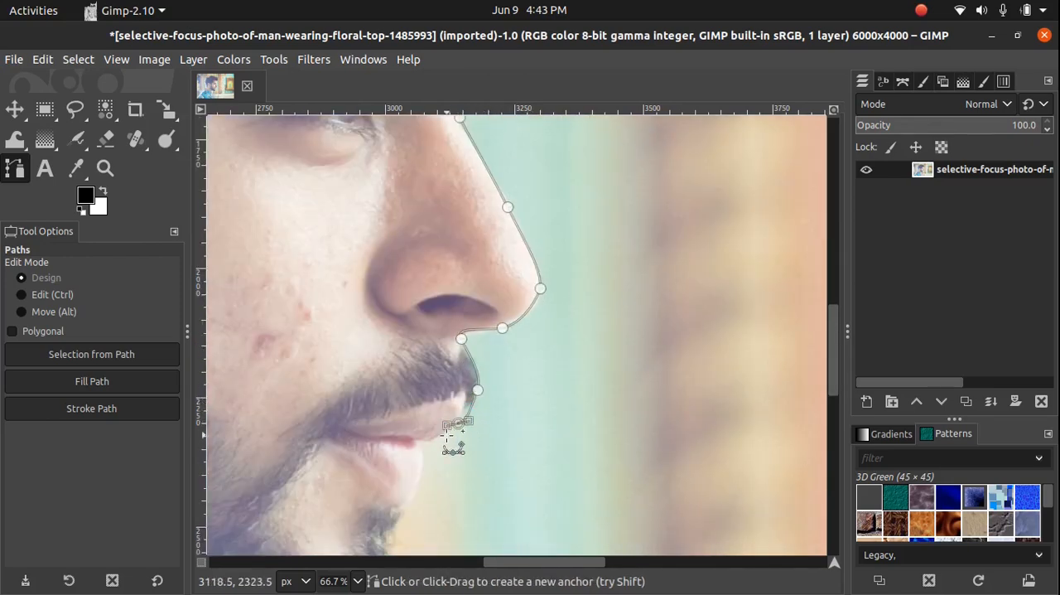
Continue the path around the lower lip to the hollow above the chin
{"action": "left_click", "coordinate": [436, 443]}
{"action": "scroll", "coordinate": [429, 439], "scroll_direction": "down", "scroll_amount": 1}
{"action": "left_click", "coordinate": [424, 338]}
{"action": "left_click_drag", "start_coordinate": [403, 390], "coordinate": [393, 405]}
{"action": "left_click", "coordinate": [386, 425]}
Curve the path around the bearded chin and along the jaw to the throat
{"action": "scroll", "coordinate": [386, 425], "scroll_direction": "down", "scroll_amount": 2}
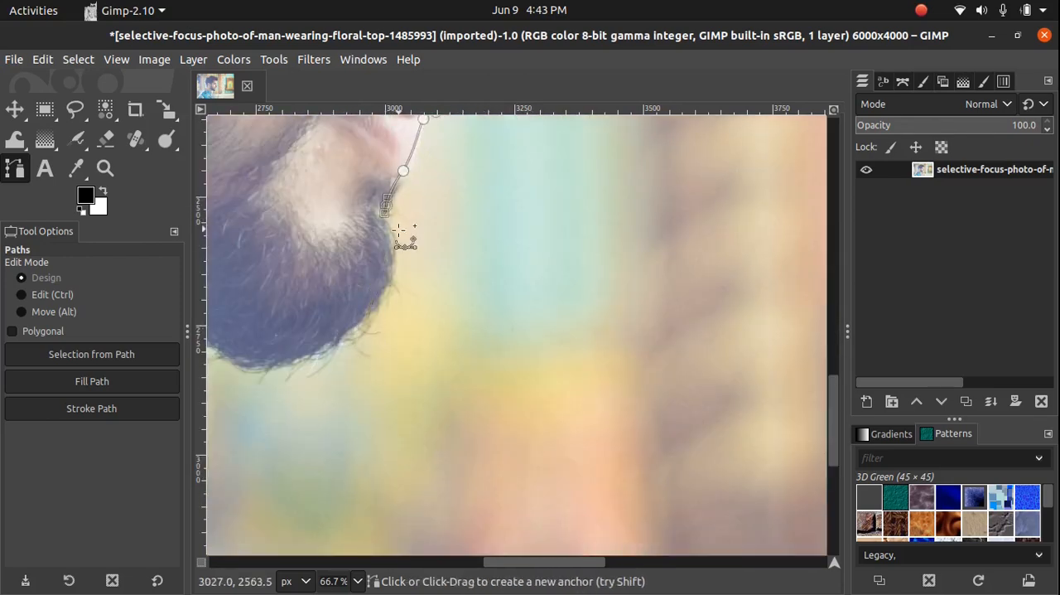
{"action": "left_click_drag", "start_coordinate": [379, 303], "coordinate": [353, 338]}
{"action": "left_click_drag", "start_coordinate": [253, 367], "coordinate": [208, 354]}
{"action": "left_click", "coordinate": [329, 381]}
{"action": "scroll", "coordinate": [329, 382], "scroll_direction": "left", "scroll_amount": 1}
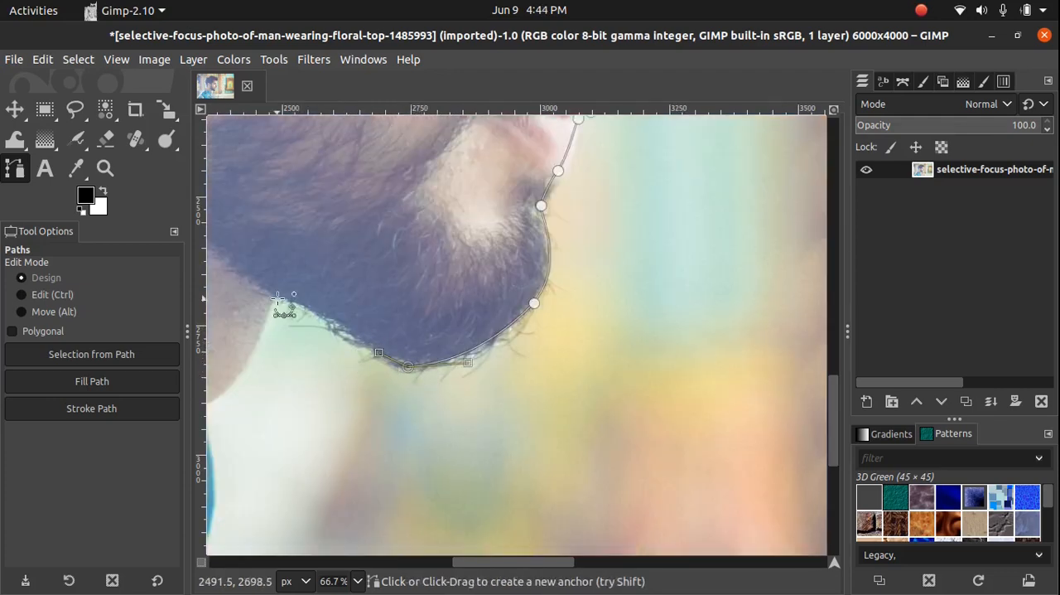
{"action": "left_click", "coordinate": [277, 294]}
Extend the path down the front of the neck and back along the upper edge of the collar
{"action": "scroll", "coordinate": [314, 407], "scroll_direction": "left", "scroll_amount": 1}
{"action": "scroll", "coordinate": [332, 406], "scroll_direction": "left", "scroll_amount": 1}
{"action": "left_click", "coordinate": [557, 365]}
{"action": "left_click", "coordinate": [494, 424]}
{"action": "left_click", "coordinate": [457, 481]}
{"action": "scroll", "coordinate": [404, 481], "scroll_direction": "left", "scroll_amount": 1}
{"action": "left_click_drag", "start_coordinate": [341, 257], "coordinate": [300, 230]}
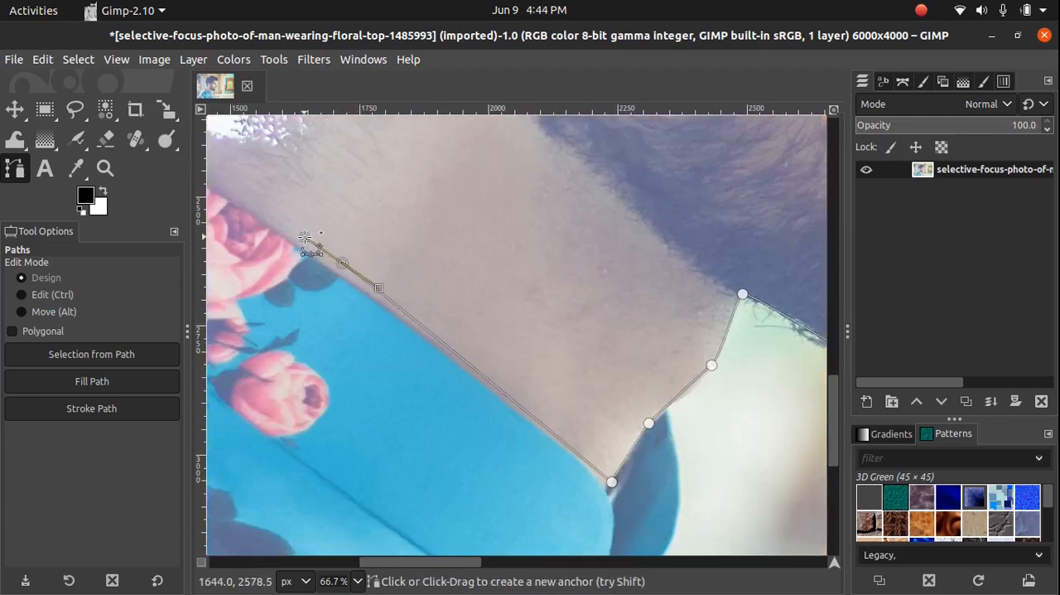
Close the path by connecting its end to the starting anchor at the back of the collar
{"action": "scroll", "coordinate": [543, 306], "scroll_direction": "left", "scroll_amount": 2}
{"action": "scroll", "coordinate": [543, 307], "scroll_direction": "up", "scroll_amount": 1}
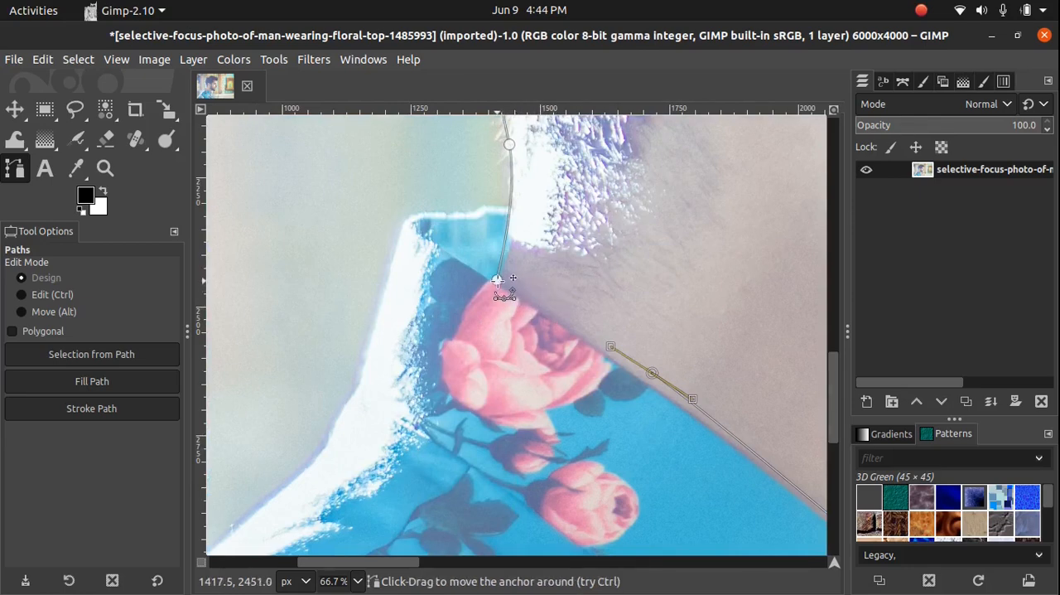
{"action": "key", "text": "ctrl"}
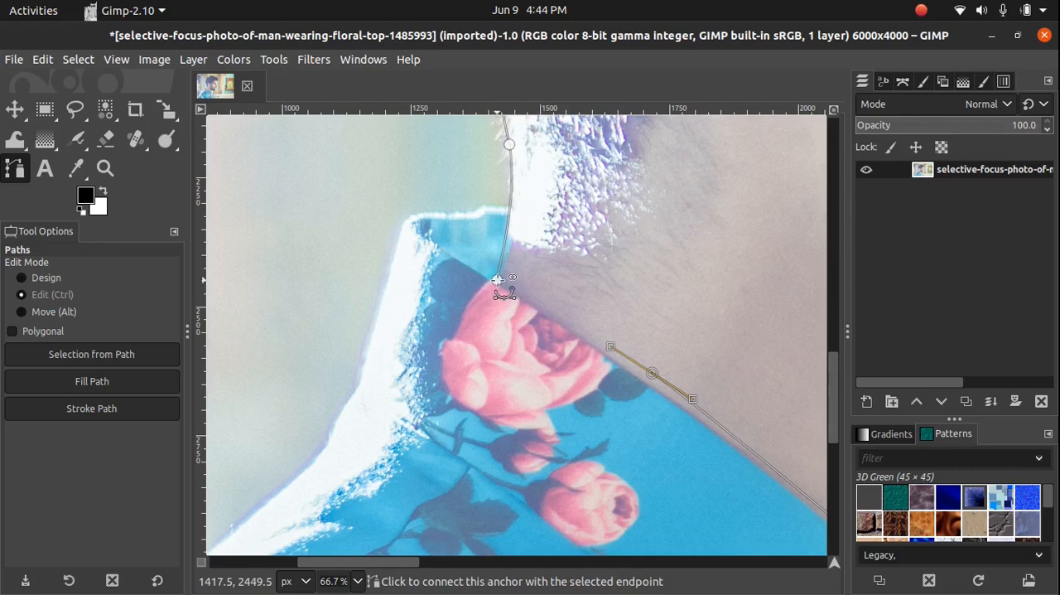
{"action": "left_click", "coordinate": [497, 280], "text": "ctrl"}
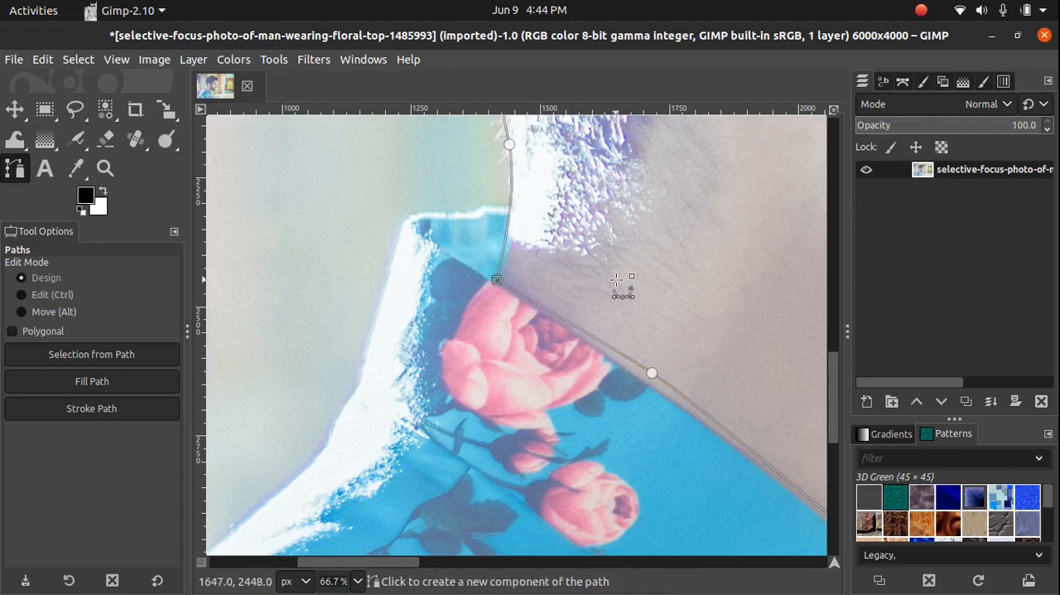
Check the closed outline around the head and convert the path into a selection
{"action": "scroll", "coordinate": [617, 282], "scroll_direction": "down", "scroll_amount": 3}
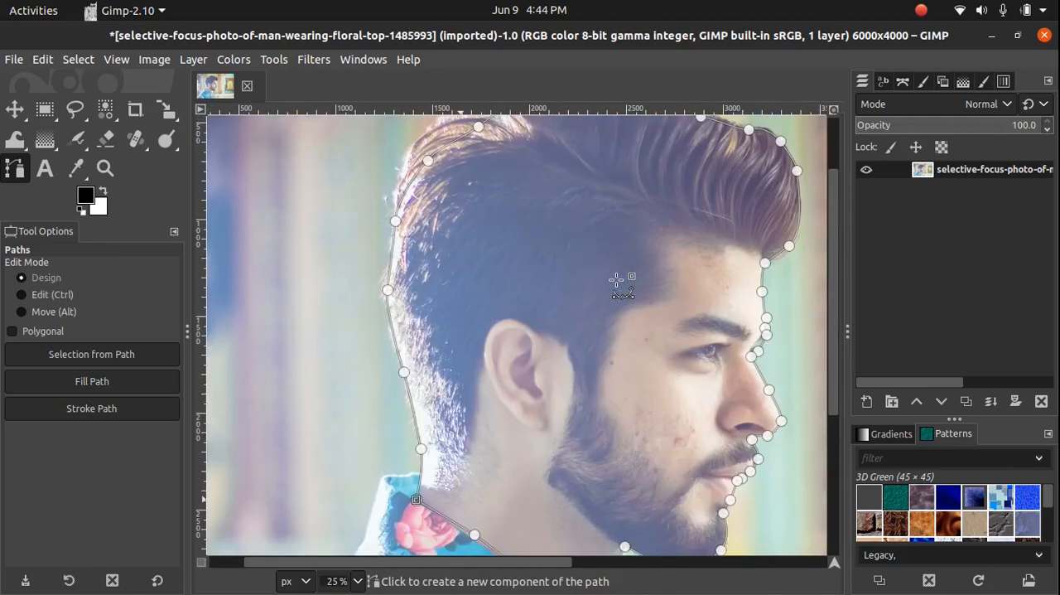
{"action": "scroll", "coordinate": [621, 282], "scroll_direction": "up", "scroll_amount": 2}
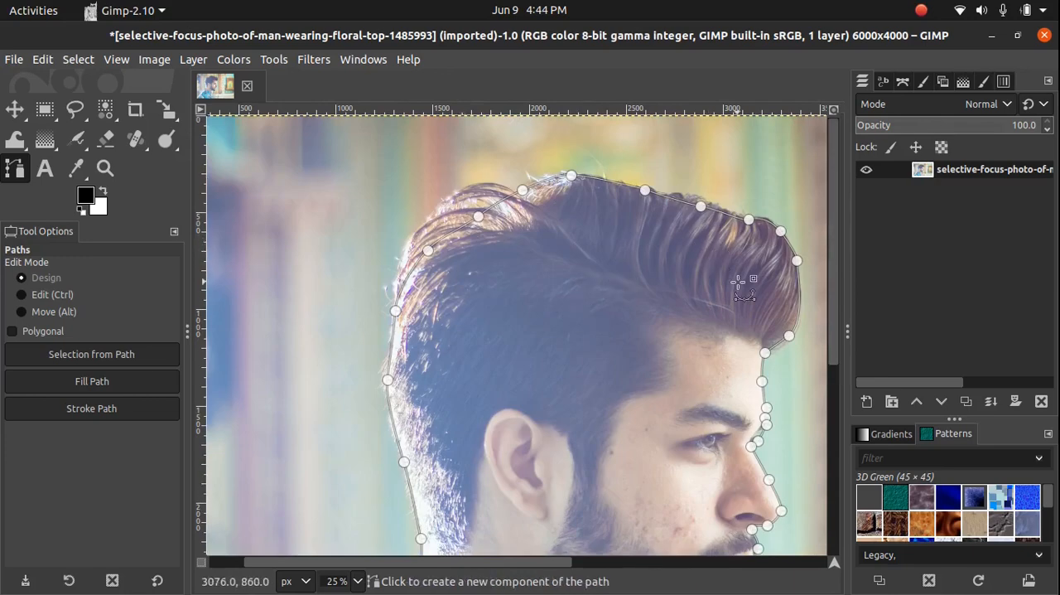
{"action": "scroll", "coordinate": [743, 286], "scroll_direction": "down", "scroll_amount": 5}
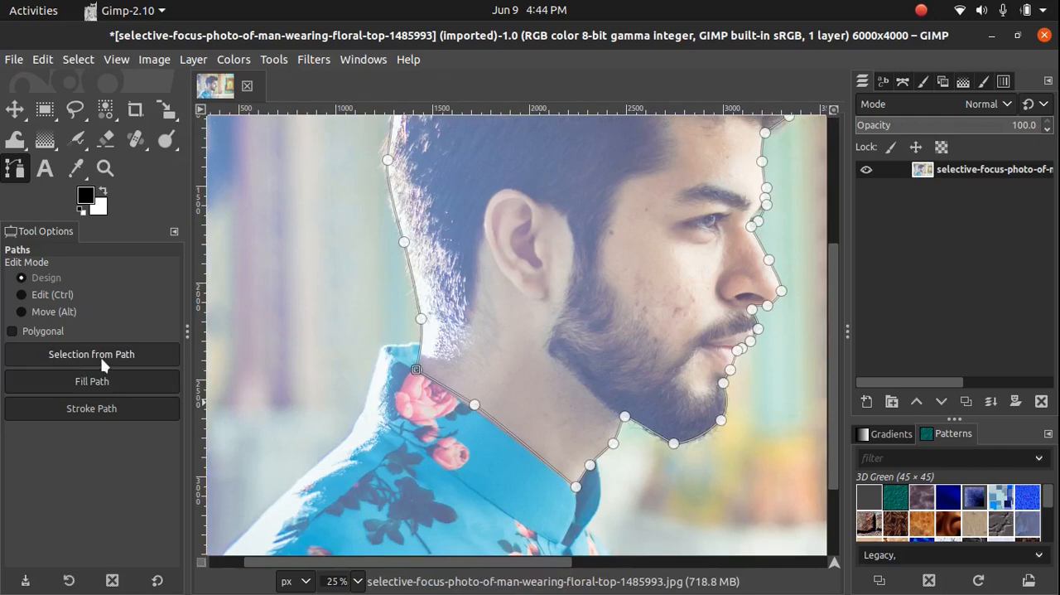
{"action": "scroll", "coordinate": [282, 407], "scroll_direction": "up", "scroll_amount": 2}
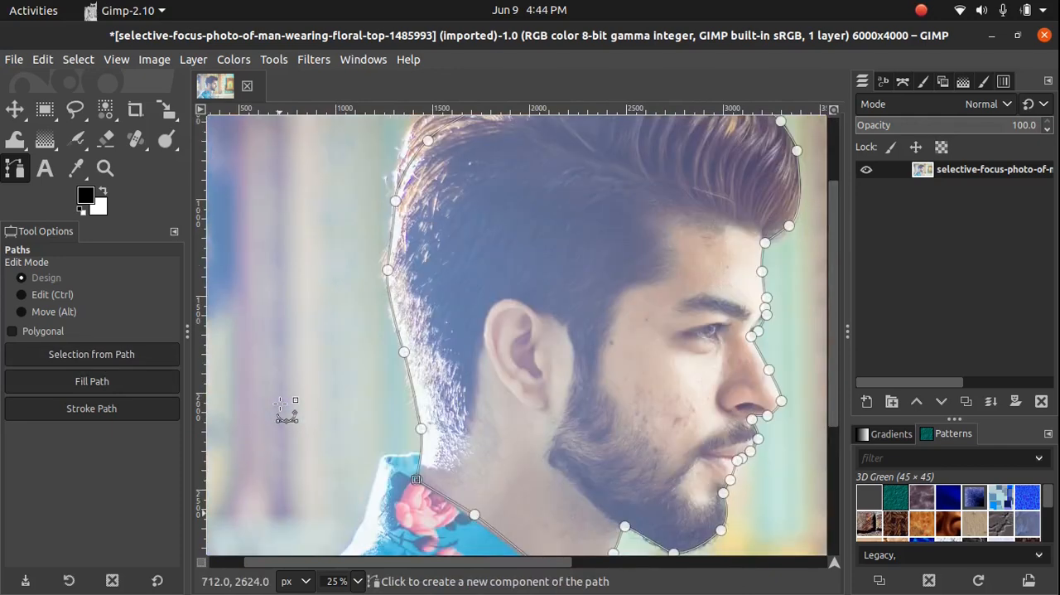
{"action": "scroll", "coordinate": [315, 348], "scroll_direction": "up", "scroll_amount": 3}
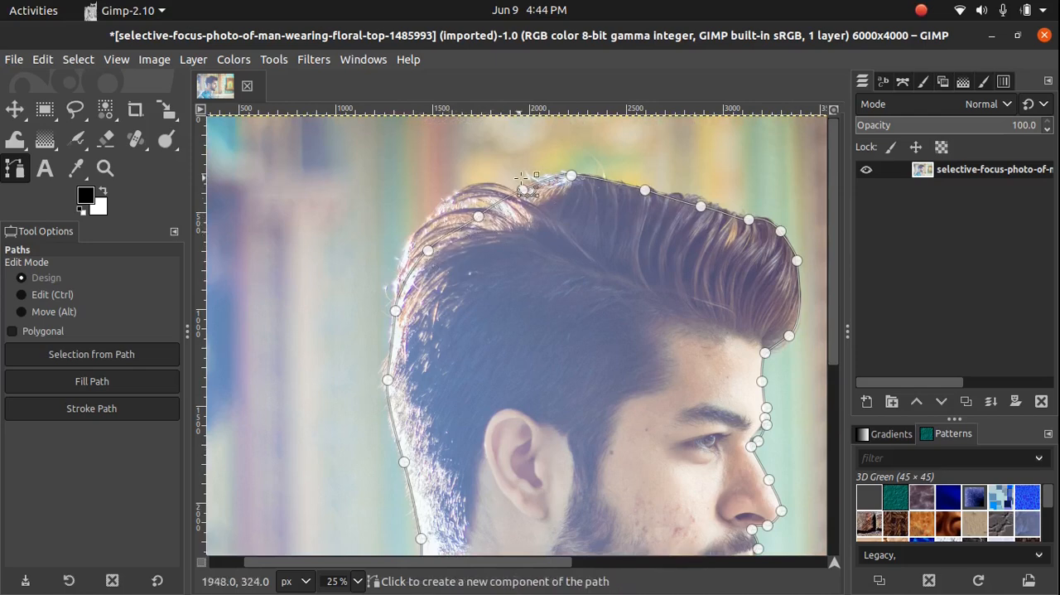
{"action": "scroll", "coordinate": [512, 247], "scroll_direction": "down", "scroll_amount": 2}
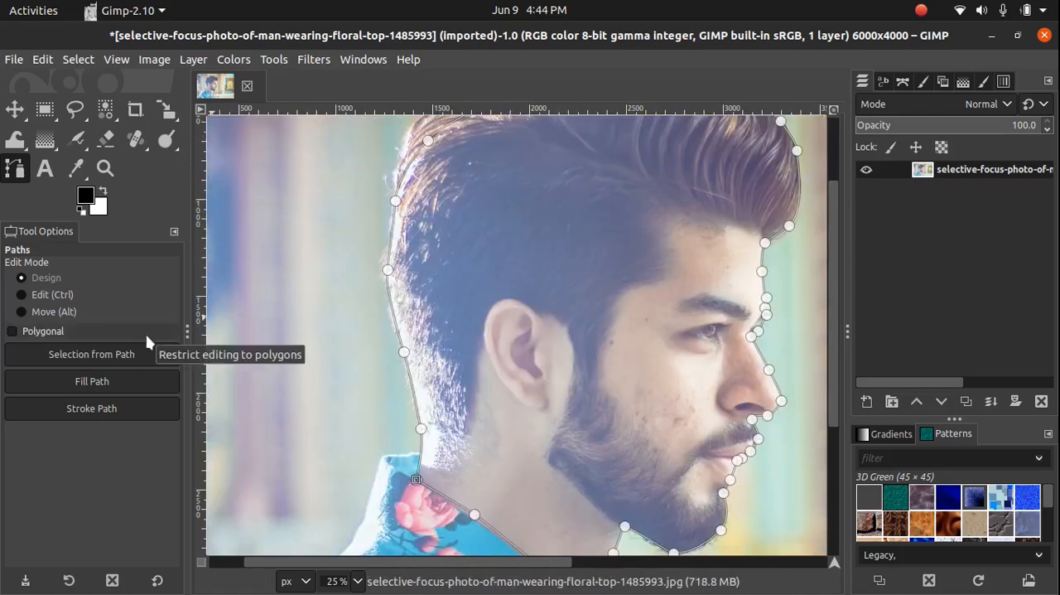
{"action": "key", "text": "Return"}
{"action": "scroll", "coordinate": [553, 325], "scroll_direction": "up", "scroll_amount": 1}
{"action": "scroll", "coordinate": [553, 325], "scroll_direction": "right", "scroll_amount": 2}
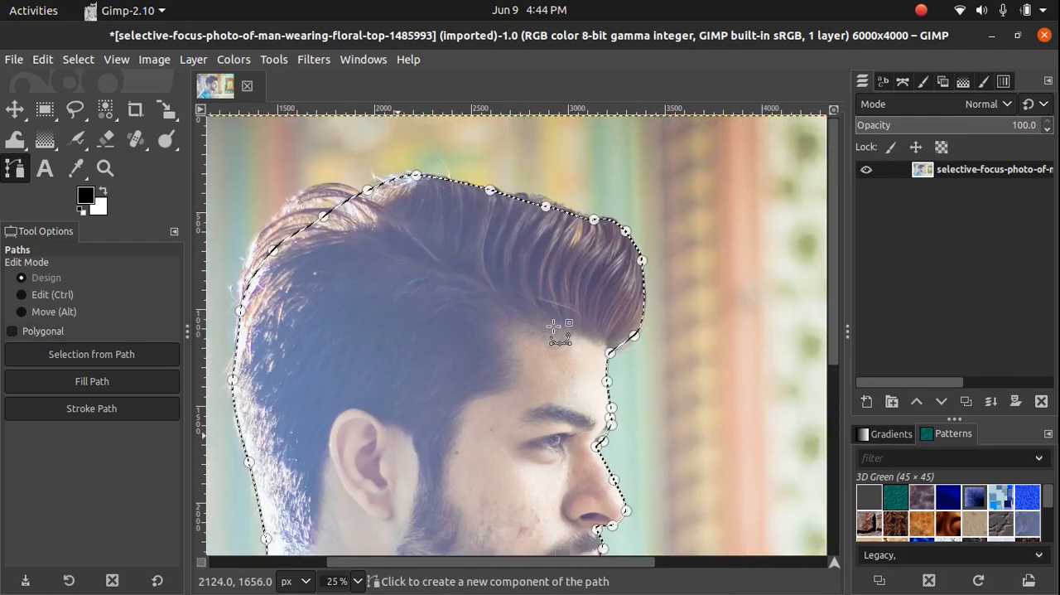
{"action": "scroll", "coordinate": [553, 325], "scroll_direction": "left", "scroll_amount": 3}
{"action": "scroll", "coordinate": [522, 313], "scroll_direction": "down", "scroll_amount": 2}
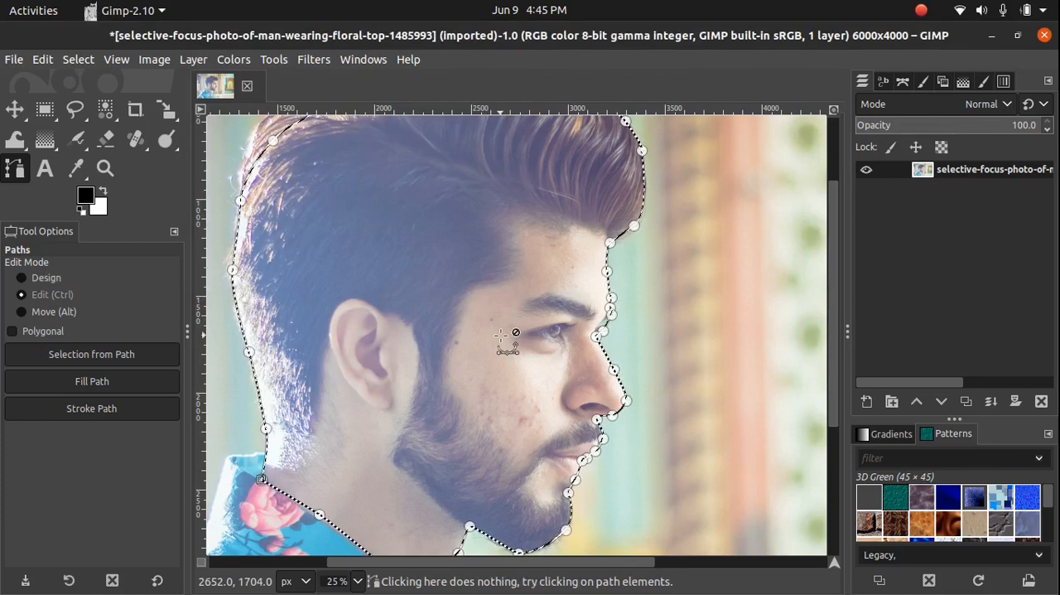
Create a new blank image 800 px wide and 800 px high
{"action": "key", "text": "ctrl+n"}
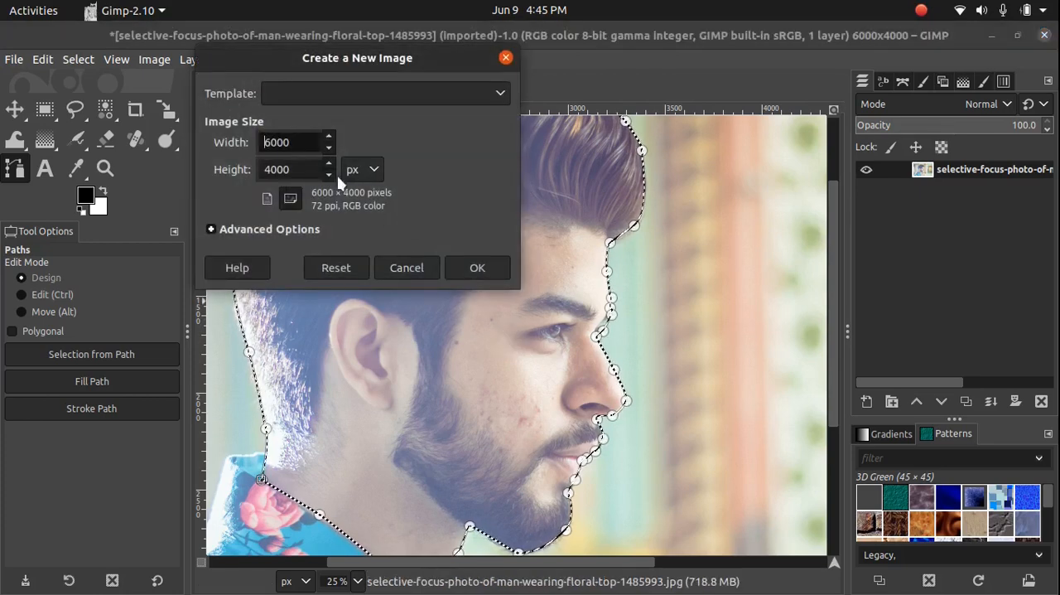
{"action": "double_click", "coordinate": [289, 143]}
{"action": "type", "text": "800"}
{"action": "key", "text": "Tab"}
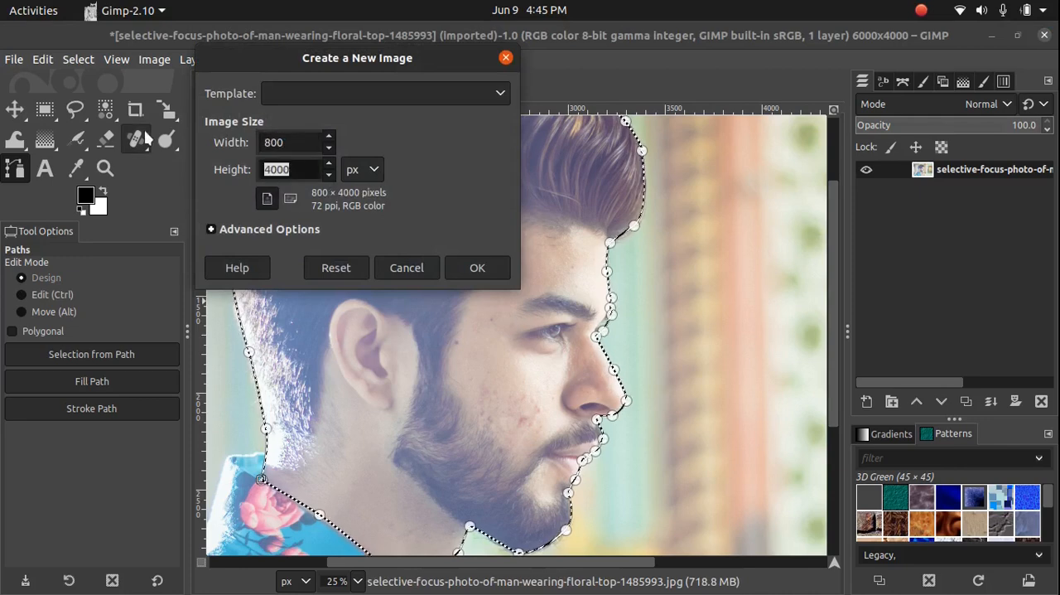
{"action": "type", "text": "800"}
{"action": "left_click", "coordinate": [477, 267]}
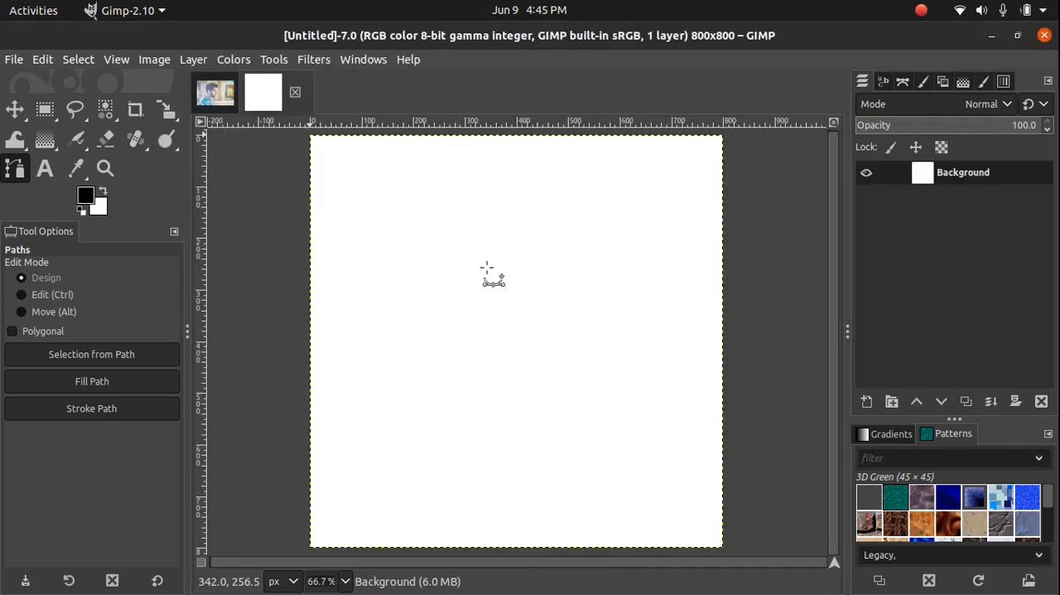
Copy the selected head from the portrait photo and switch to the blank 800 × 800 image
{"action": "left_click", "coordinate": [217, 93]}
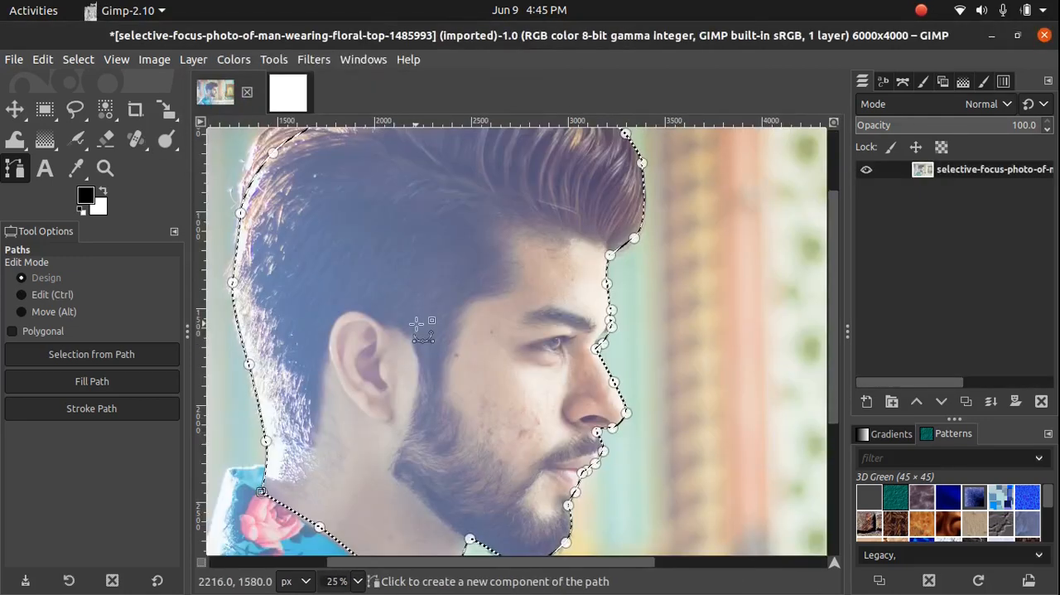
{"action": "key", "text": "ctrl"}
{"action": "scroll", "coordinate": [416, 323], "scroll_direction": "down", "scroll_amount": 1}
{"action": "key", "text": "shift+v"}
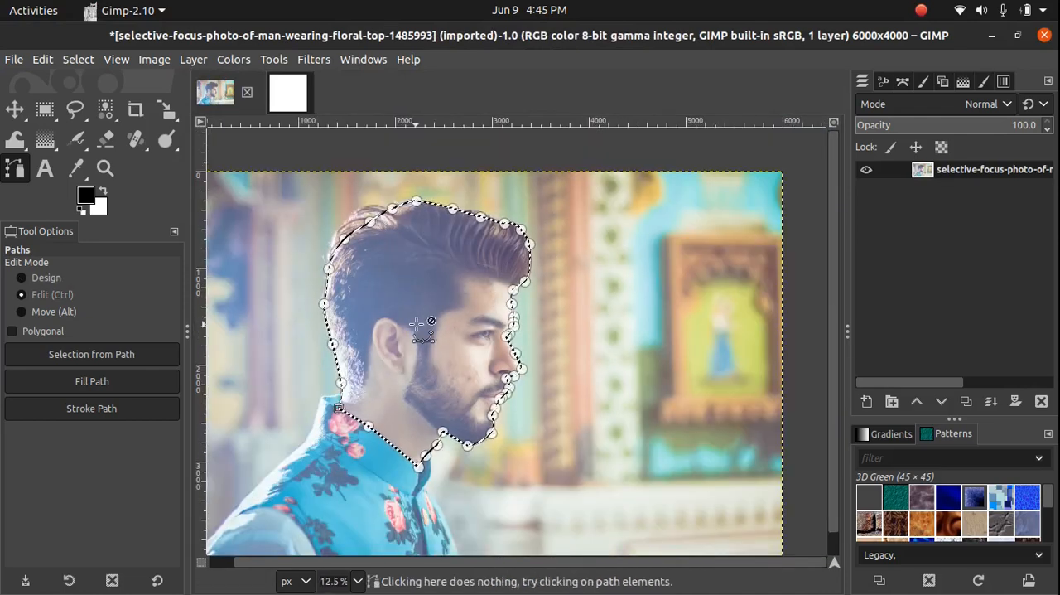
{"action": "key", "text": "ctrl+c"}
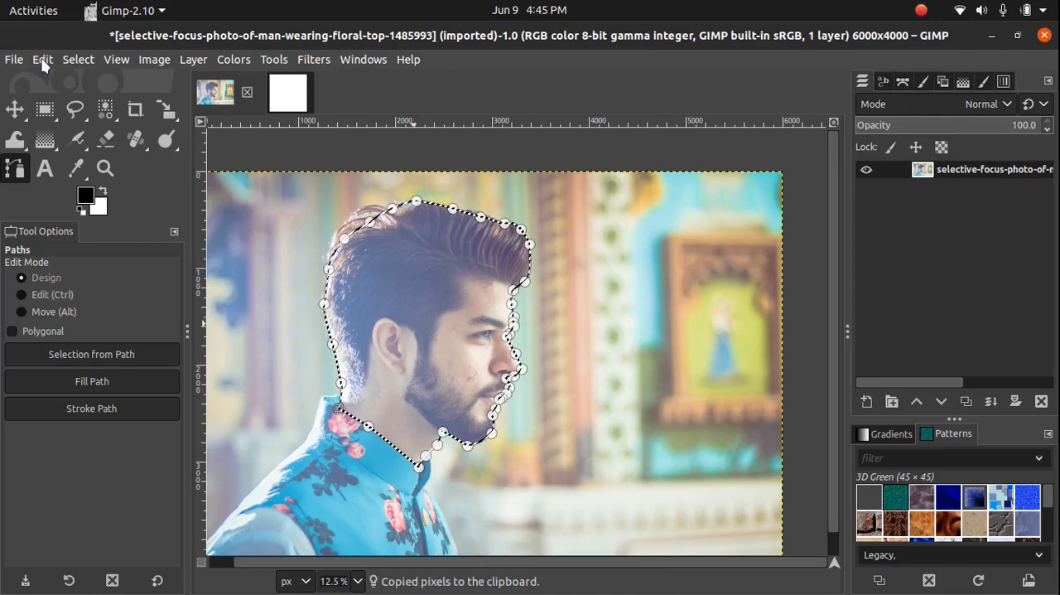
{"action": "left_click", "coordinate": [43, 60]}
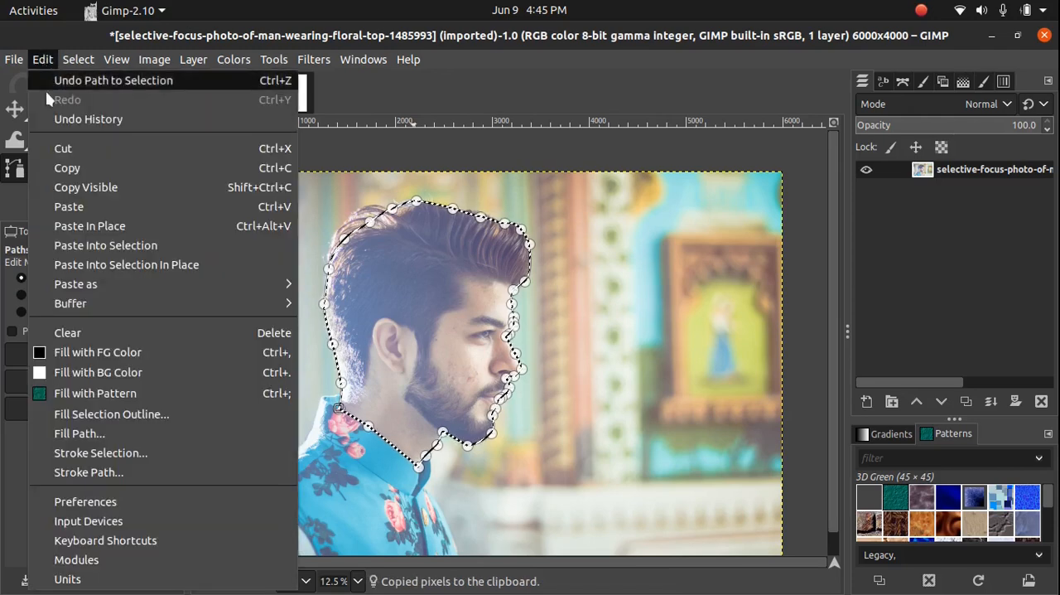
{"action": "left_click", "coordinate": [76, 167]}
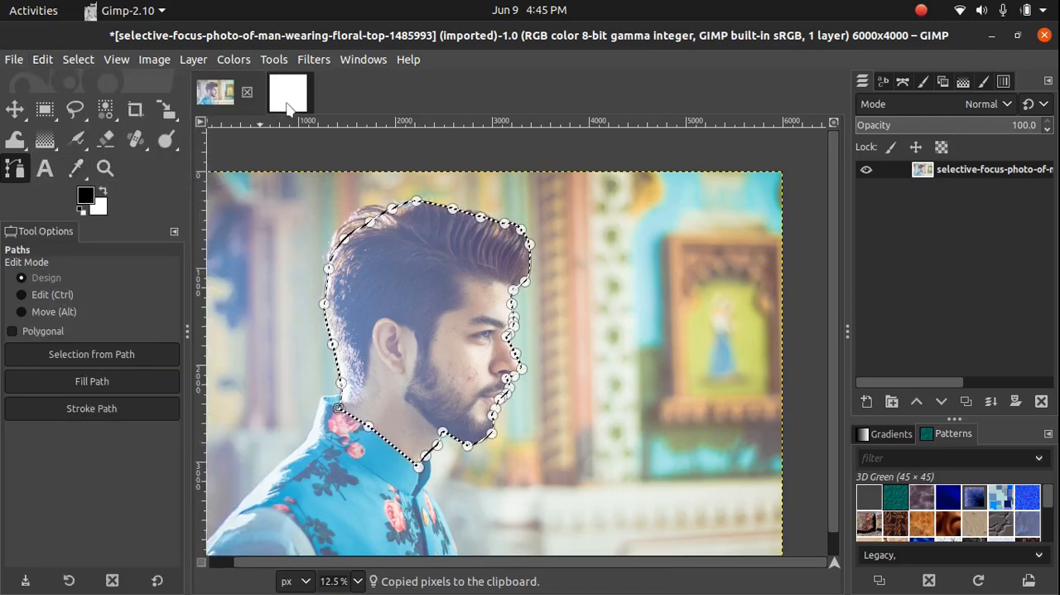
{"action": "left_click", "coordinate": [288, 95]}
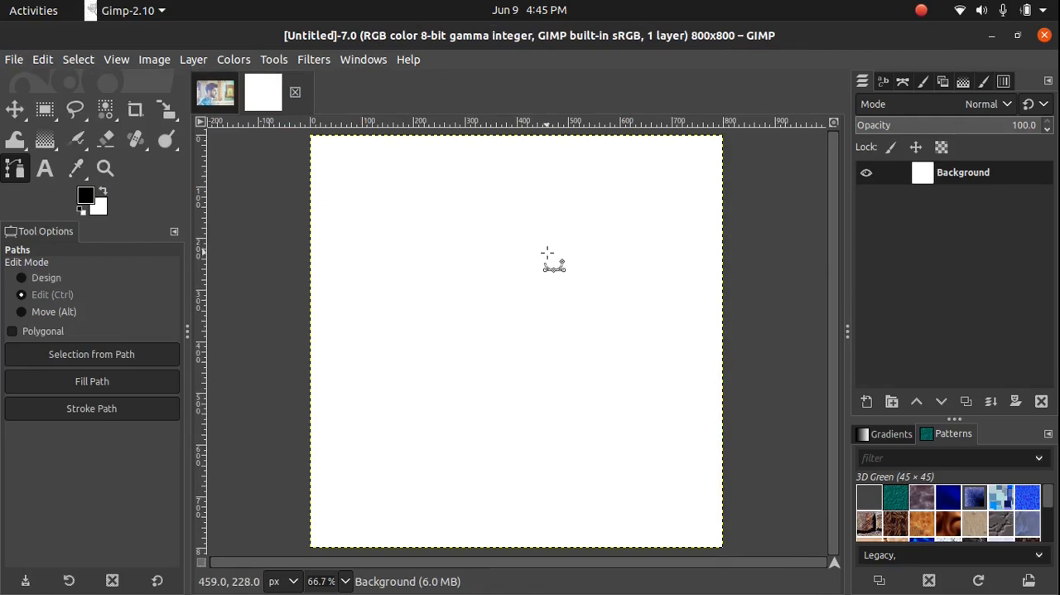
Paste the copied head into the blank image and turn the floating selection into a new layer
{"action": "key", "text": "ctrl+v"}
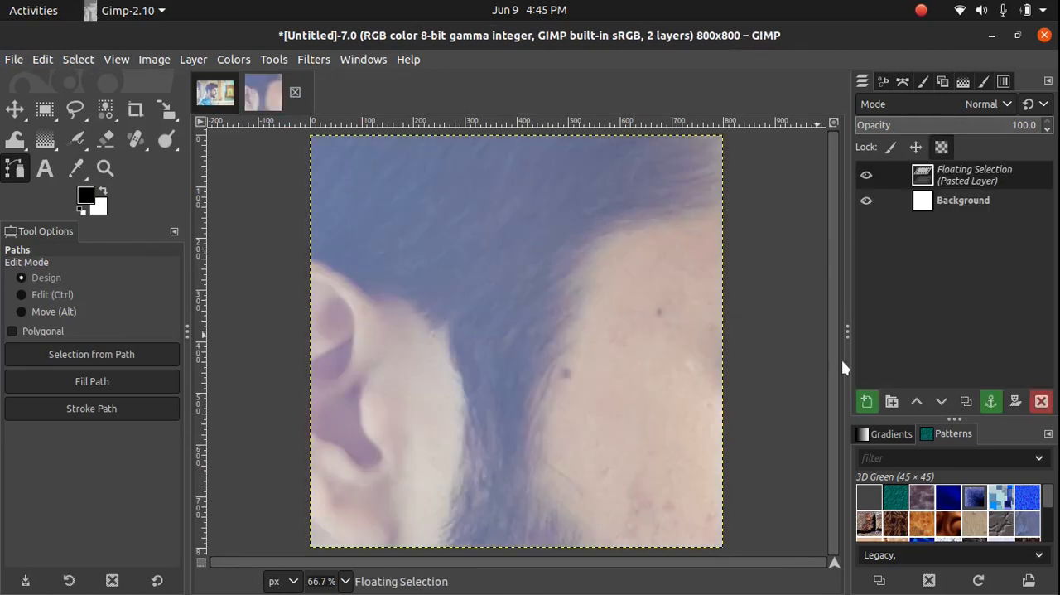
{"action": "left_click", "coordinate": [866, 401]}
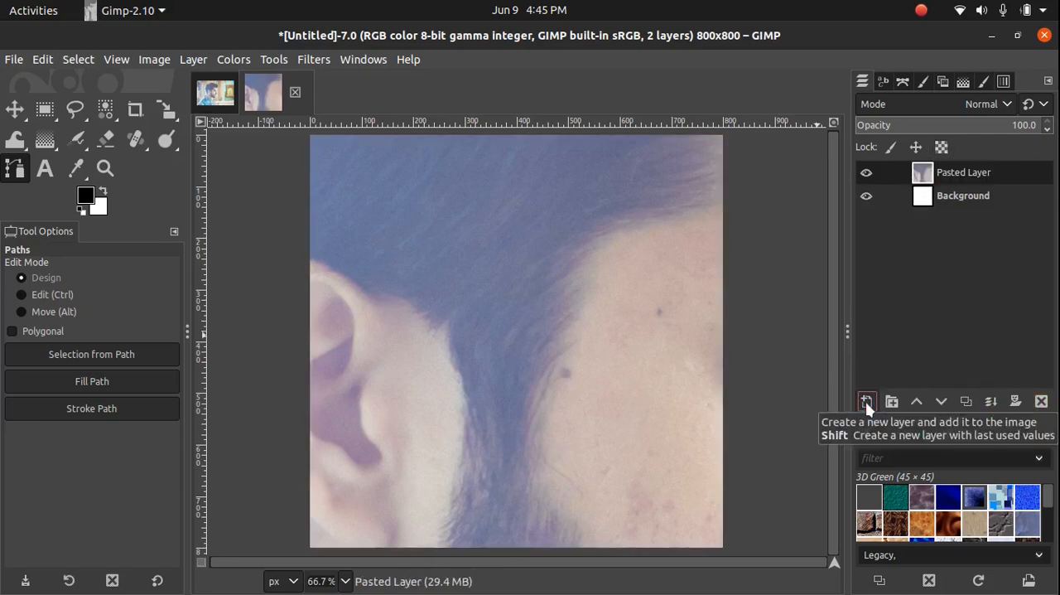
Scale the pasted head layer to 600 × 774 px with its proportions kept
{"action": "scroll", "coordinate": [679, 358], "scroll_direction": "down", "scroll_amount": 5}
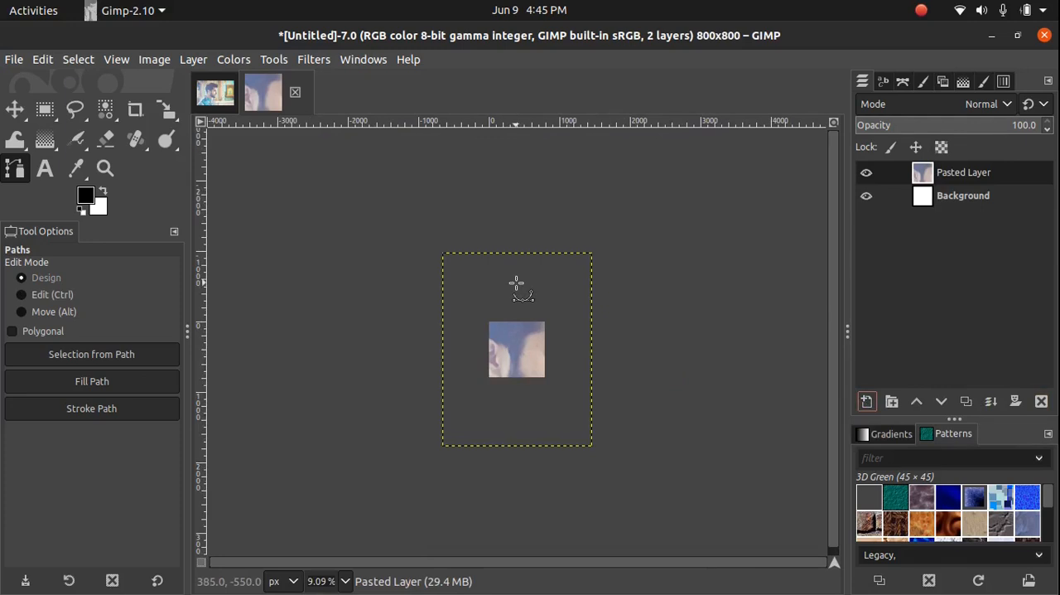
{"action": "left_click", "coordinate": [166, 111]}
{"action": "left_click", "coordinate": [343, 184]}
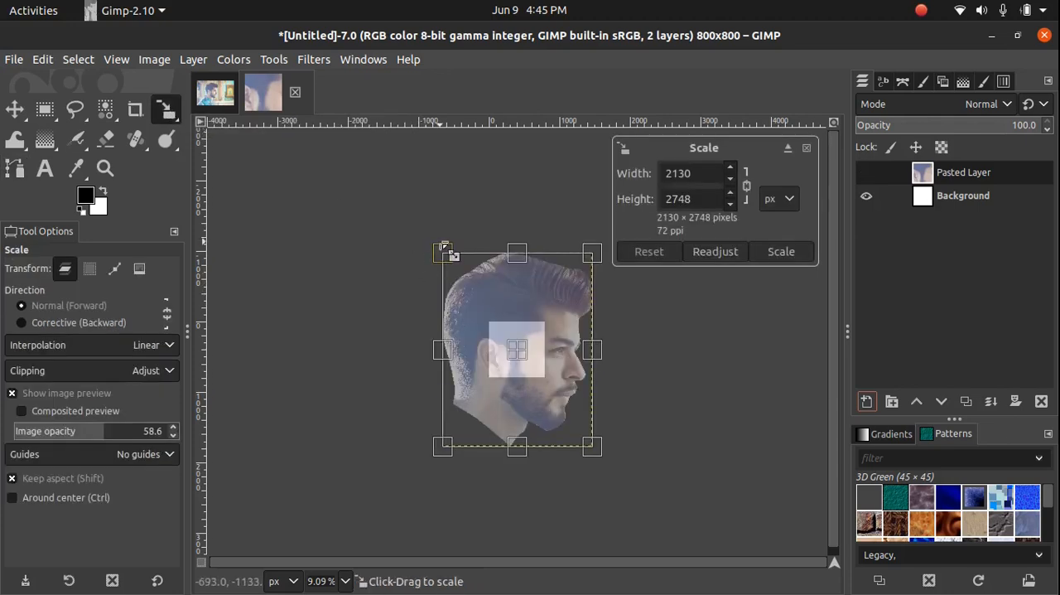
{"action": "double_click", "coordinate": [705, 173]}
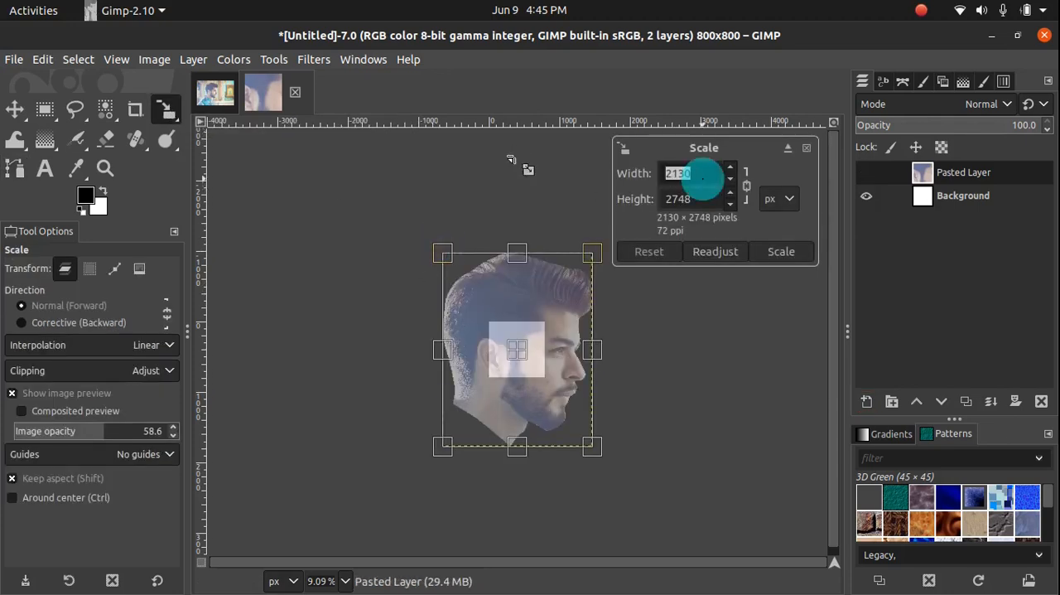
{"action": "type", "text": "600"}
{"action": "key", "text": "Return"}
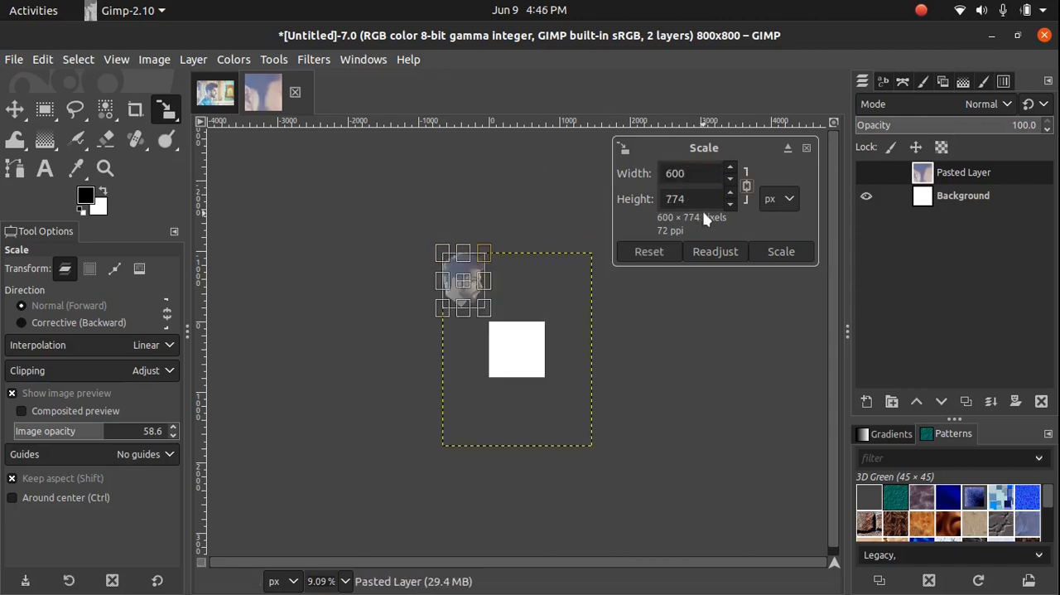
{"action": "left_click", "coordinate": [782, 253]}
Move the scaled head layer onto the white canvas so that the whole head lies inside it
{"action": "scroll", "coordinate": [645, 290], "scroll_direction": "up", "scroll_amount": 4}
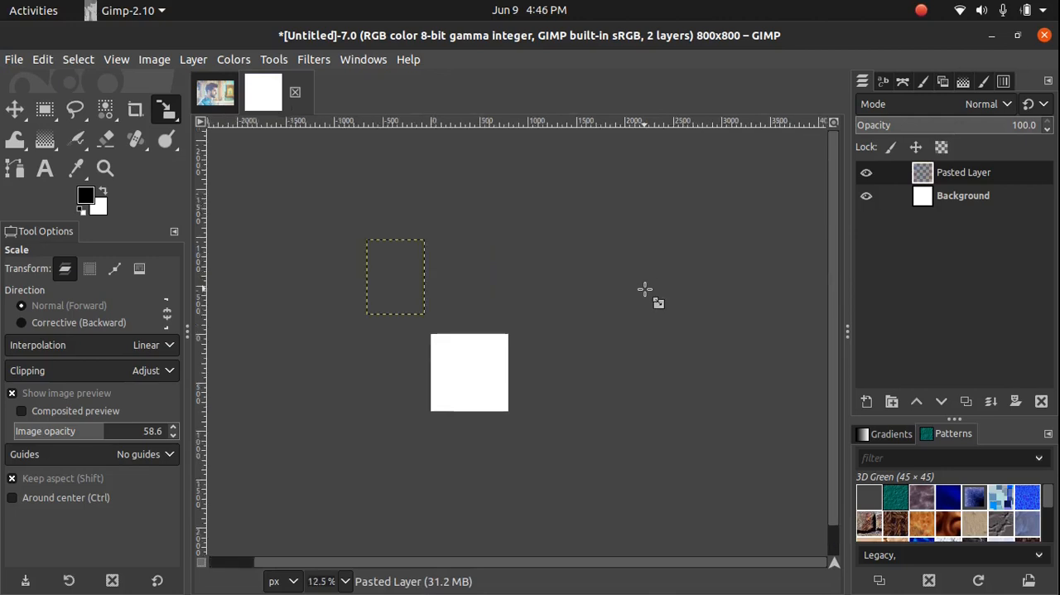
{"action": "key", "text": "ctrl+shift+j"}
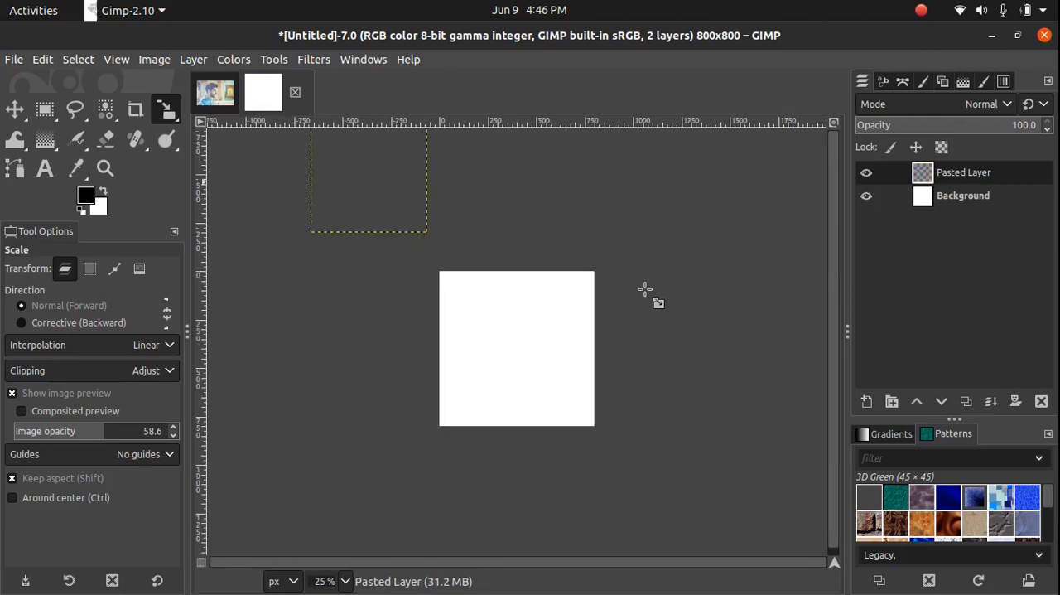
{"action": "left_click", "coordinate": [14, 109]}
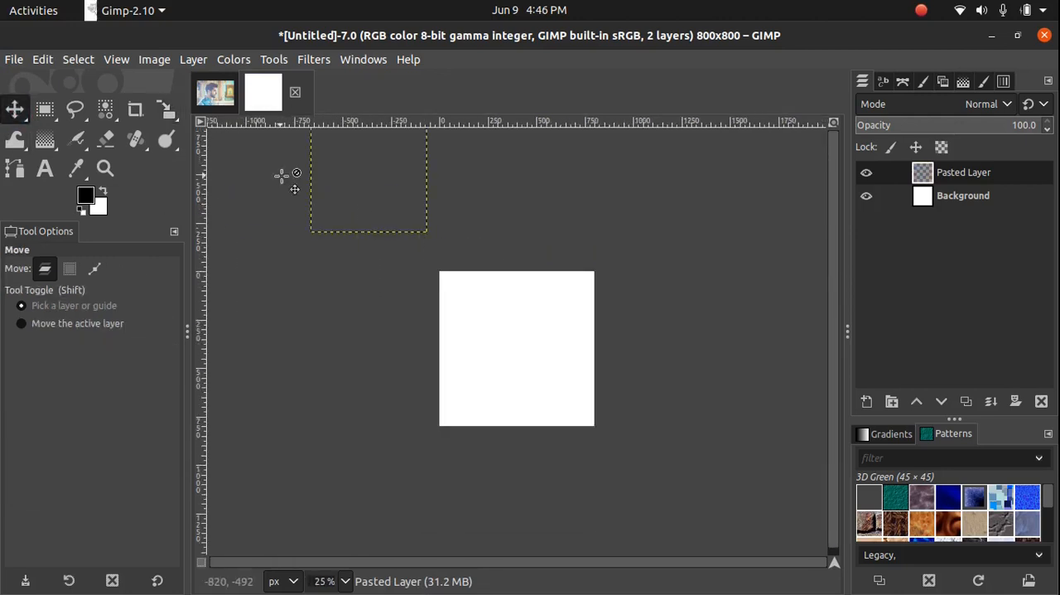
{"action": "left_click_drag", "start_coordinate": [350, 177], "coordinate": [514, 383]}
{"action": "scroll", "coordinate": [632, 342], "scroll_direction": "up", "scroll_amount": 2, "text": "ctrl"}
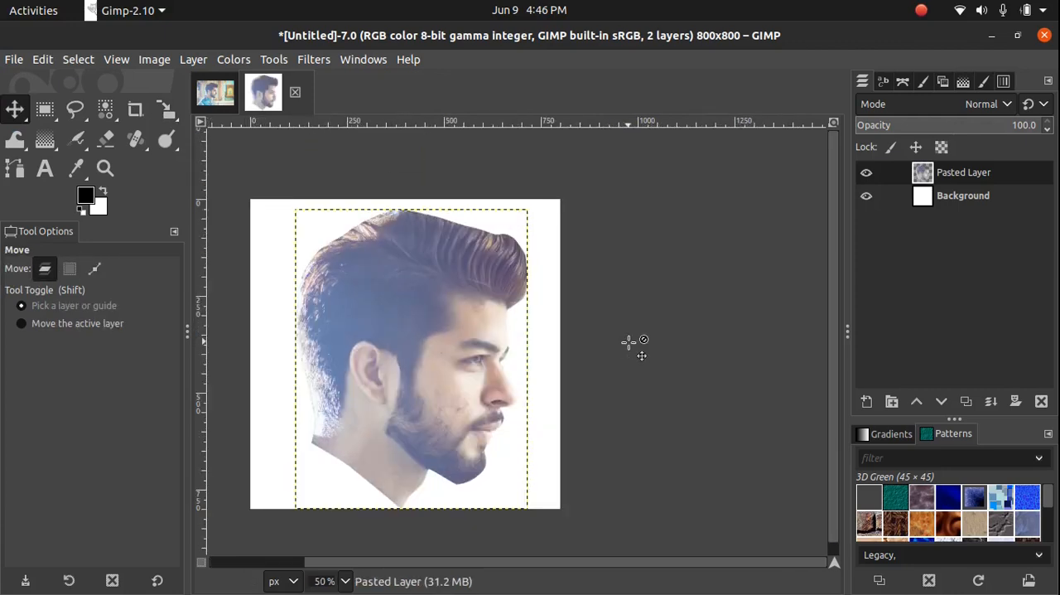
Apply a Threshold to the head layer with a lower limit of 180 and an upper limit of 255
{"action": "scroll", "coordinate": [631, 343], "scroll_direction": "up", "scroll_amount": 1, "text": "ctrl"}
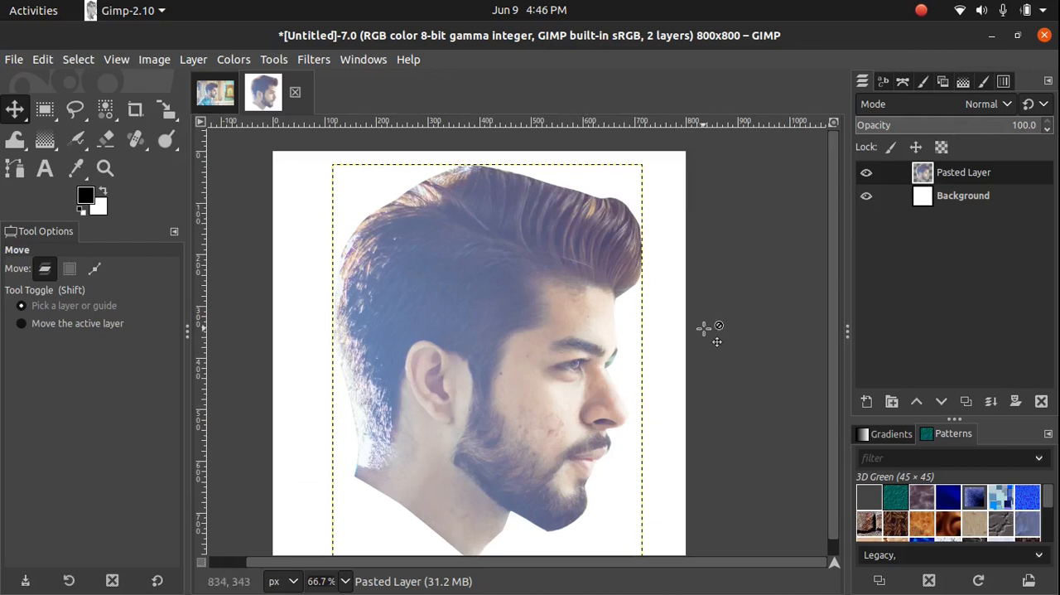
{"action": "scroll", "coordinate": [704, 329], "scroll_direction": "down", "scroll_amount": 1}
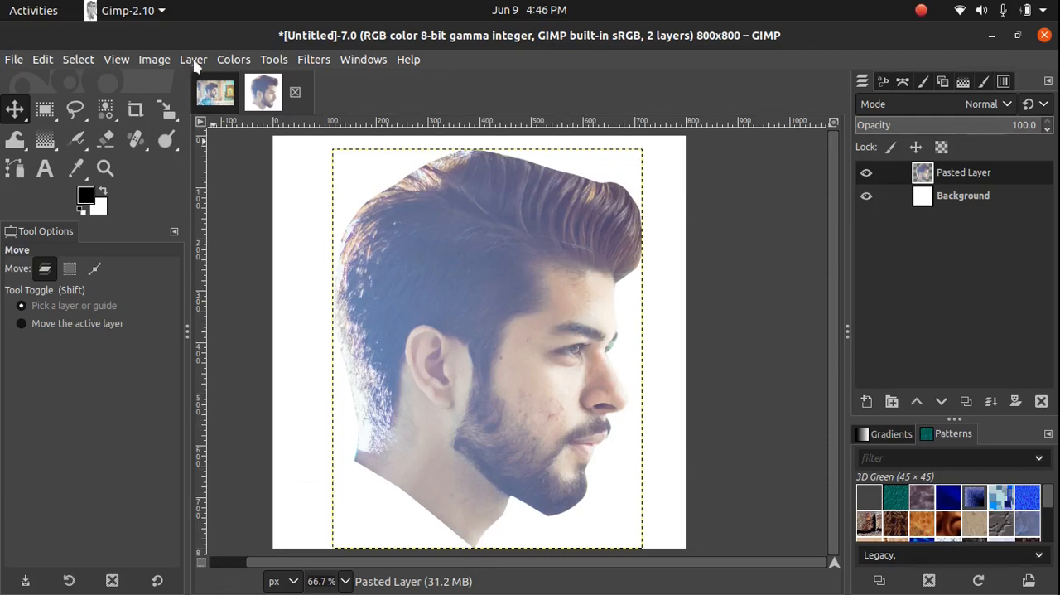
{"action": "left_click", "coordinate": [234, 60]}
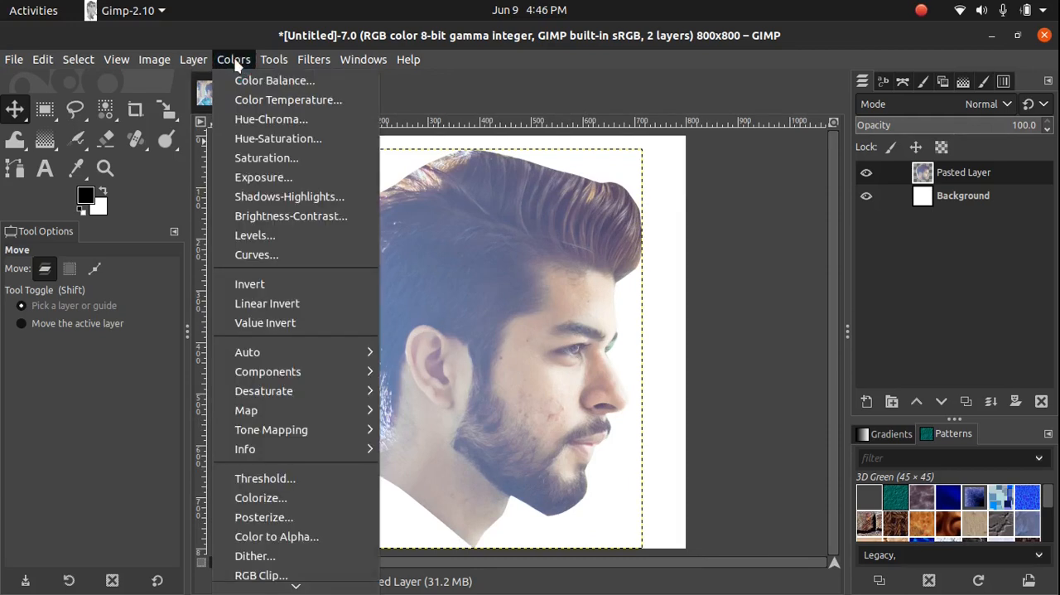
{"action": "left_click", "coordinate": [276, 480]}
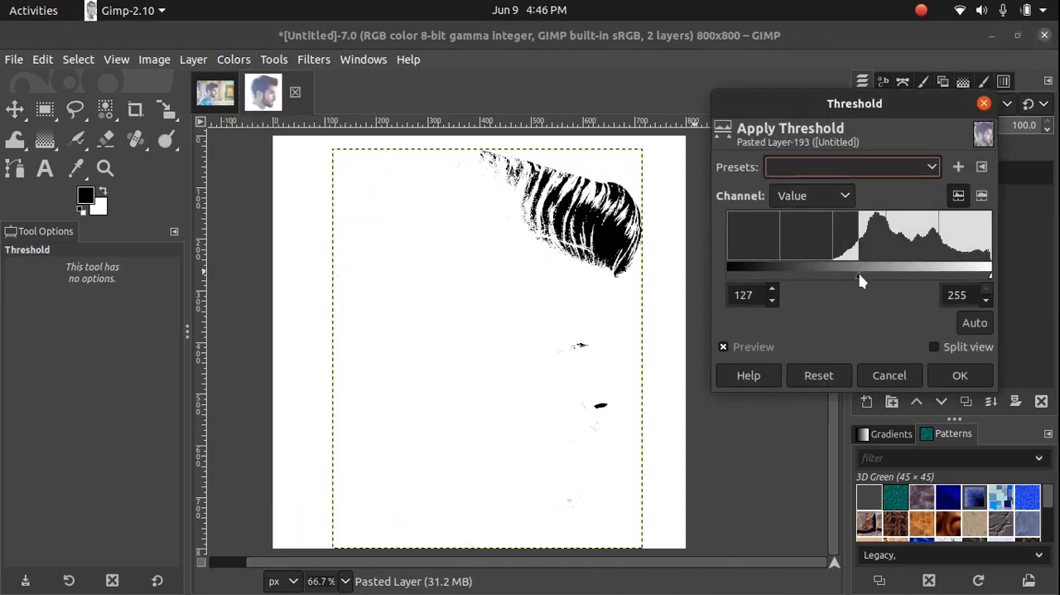
{"action": "left_click_drag", "start_coordinate": [858, 282], "coordinate": [916, 280]}
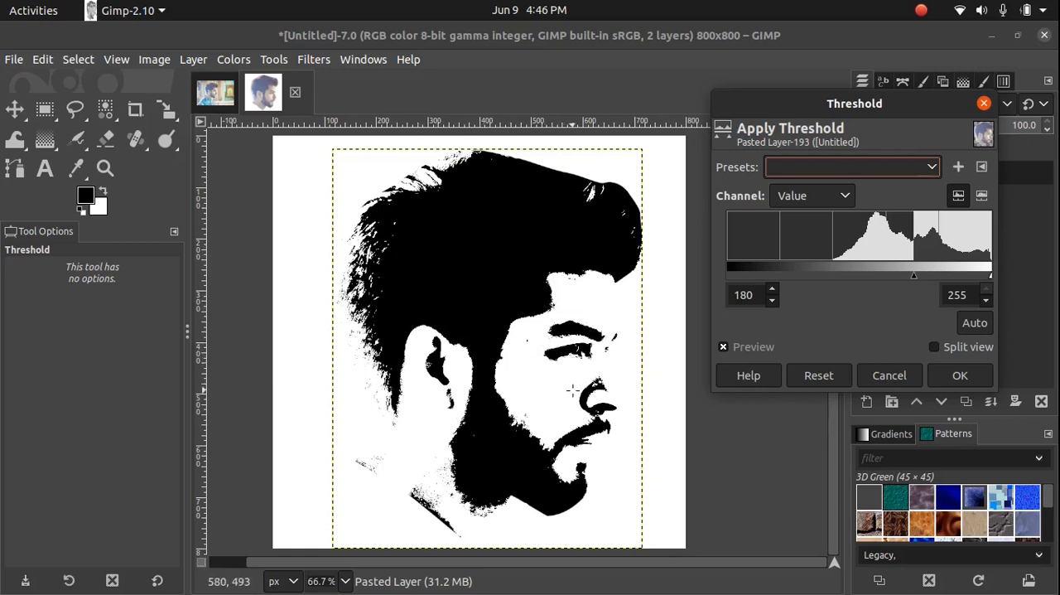
{"action": "left_click", "coordinate": [960, 376]}
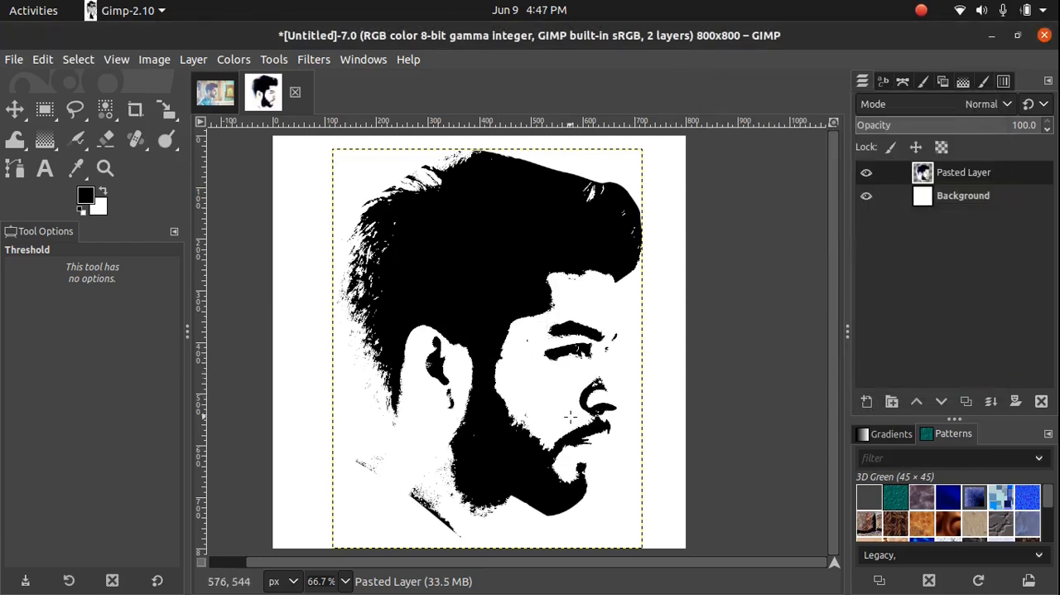
Bring galaxy-milky-way-orbit-110854.jpg from the Background textures folder in Files into GIMP as a layer between the head and the background
{"action": "key", "text": "alt+Tab"}
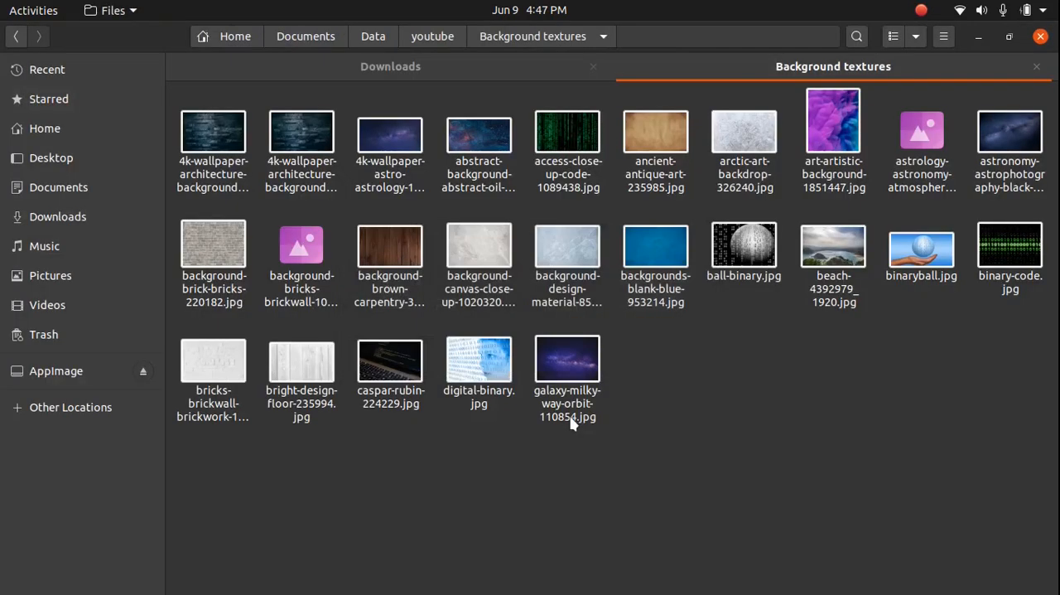
{"action": "left_click_drag", "start_coordinate": [576, 368], "coordinate": [948, 179]}
{"action": "key", "text": "alt+Tab"}
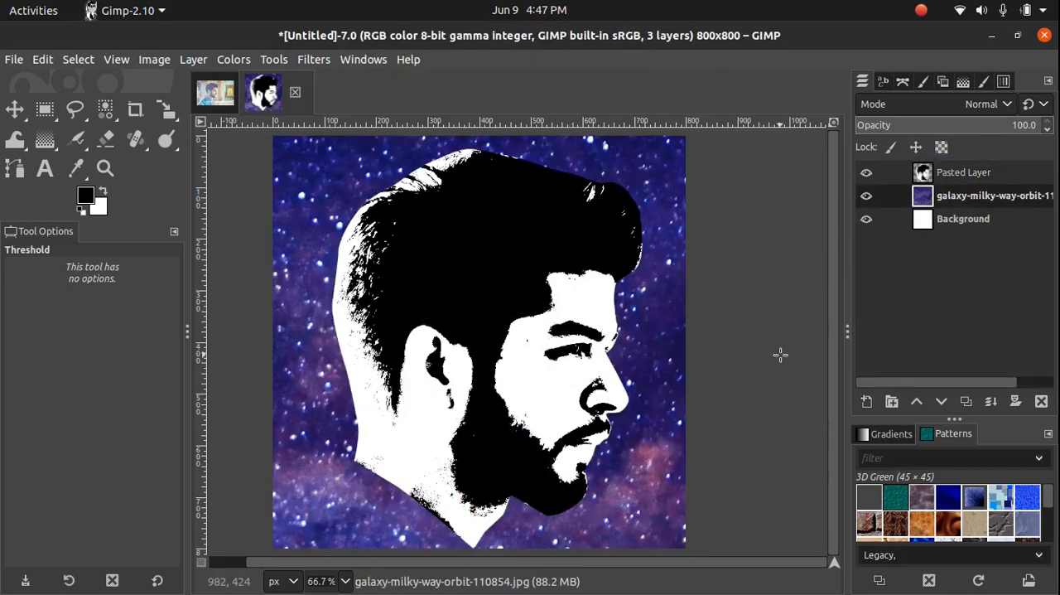
Start scaling the galaxy layer proportionally to about 3522 × 2574 px and shift it over the canvas
{"action": "scroll", "coordinate": [780, 355], "scroll_direction": "down", "scroll_amount": 4, "text": "ctrl"}
{"action": "scroll", "coordinate": [780, 355], "scroll_direction": "down", "scroll_amount": 4, "text": "ctrl"}
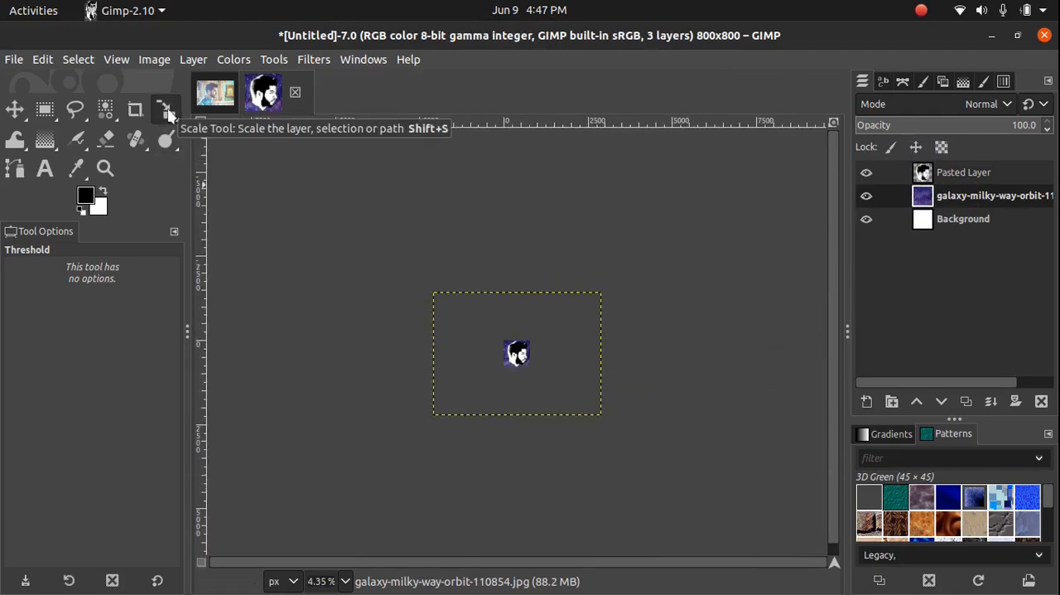
{"action": "left_click", "coordinate": [168, 115]}
{"action": "scroll", "coordinate": [500, 263], "scroll_direction": "up", "scroll_amount": 2, "text": "ctrl"}
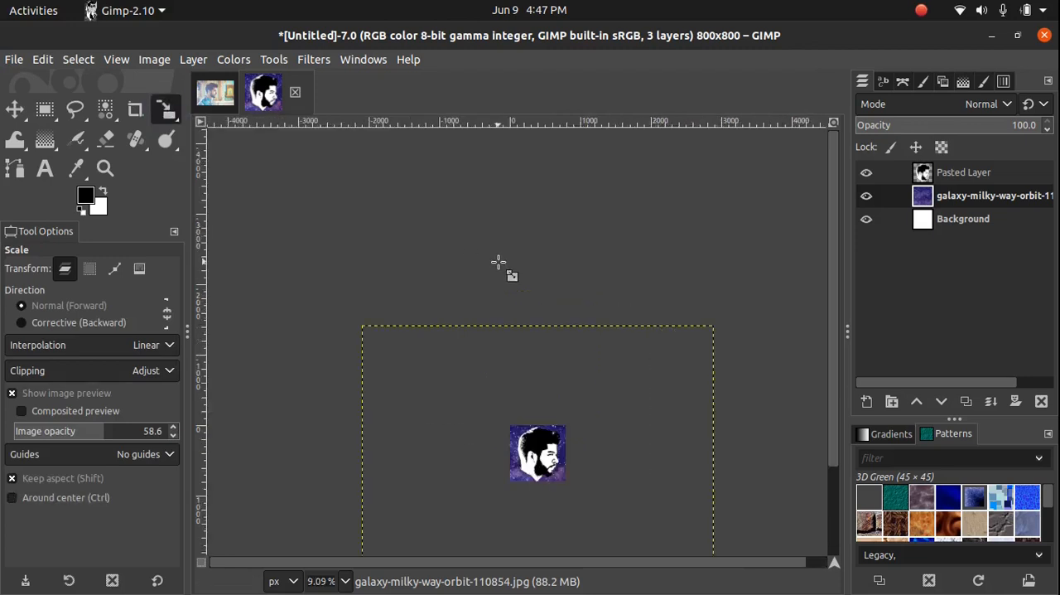
{"action": "left_click", "coordinate": [450, 389]}
{"action": "scroll", "coordinate": [580, 372], "scroll_direction": "down", "scroll_amount": 3}
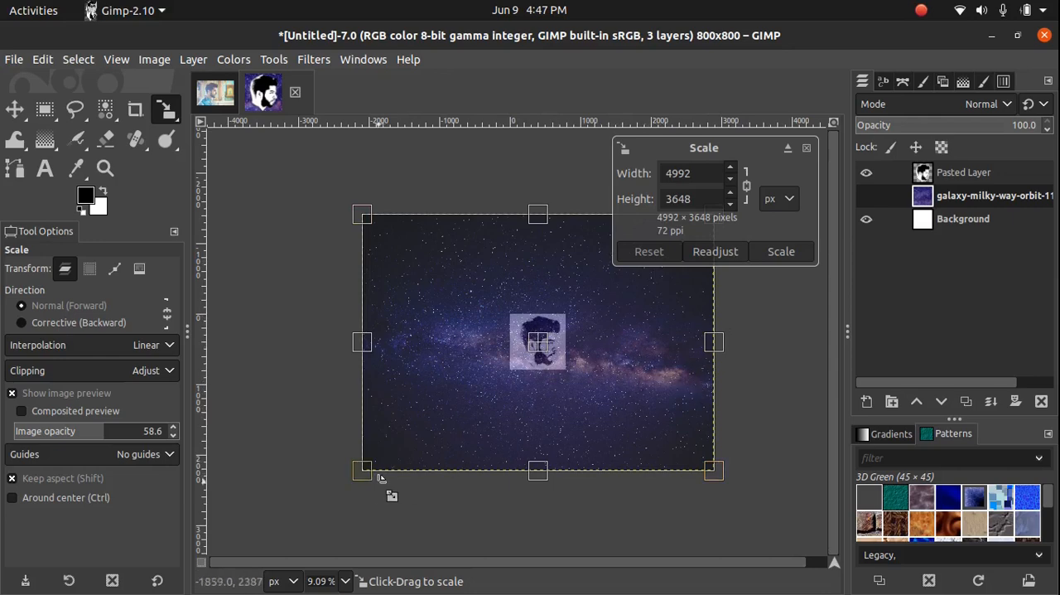
{"action": "left_click_drag", "start_coordinate": [367, 472], "coordinate": [467, 391]}
{"action": "left_click_drag", "start_coordinate": [591, 303], "coordinate": [552, 328]}
{"action": "key", "text": "ctrl"}
Reduce the galaxy layer to about 2735 × 1999 px, shift its bright band across the canvas, and apply the scaling
{"action": "scroll", "coordinate": [568, 340], "scroll_direction": "up", "scroll_amount": 2}
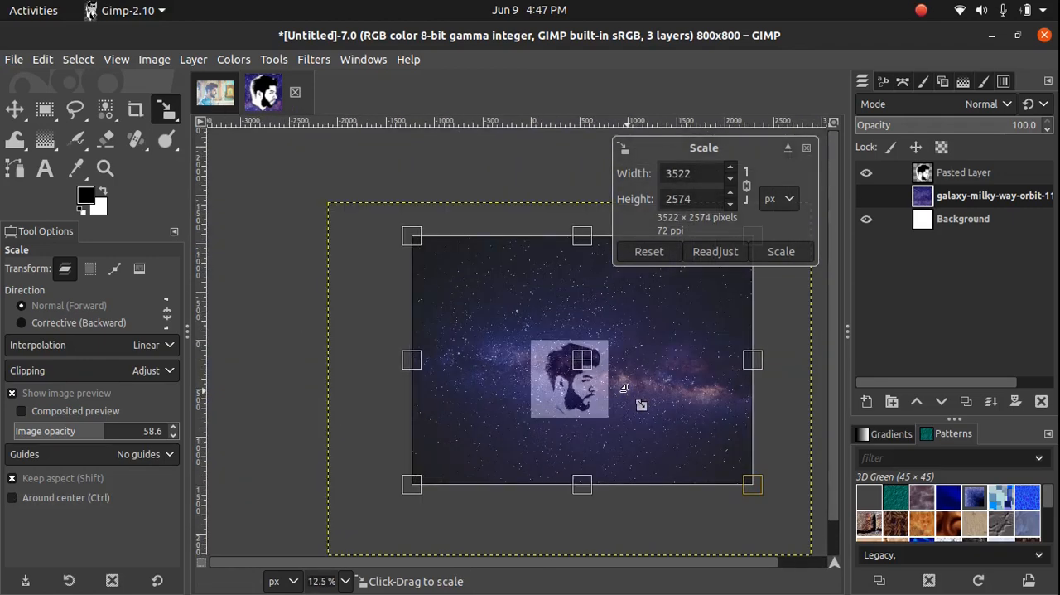
{"action": "left_click_drag", "start_coordinate": [752, 484], "coordinate": [678, 428]}
{"action": "scroll", "coordinate": [702, 402], "scroll_direction": "up", "scroll_amount": 2}
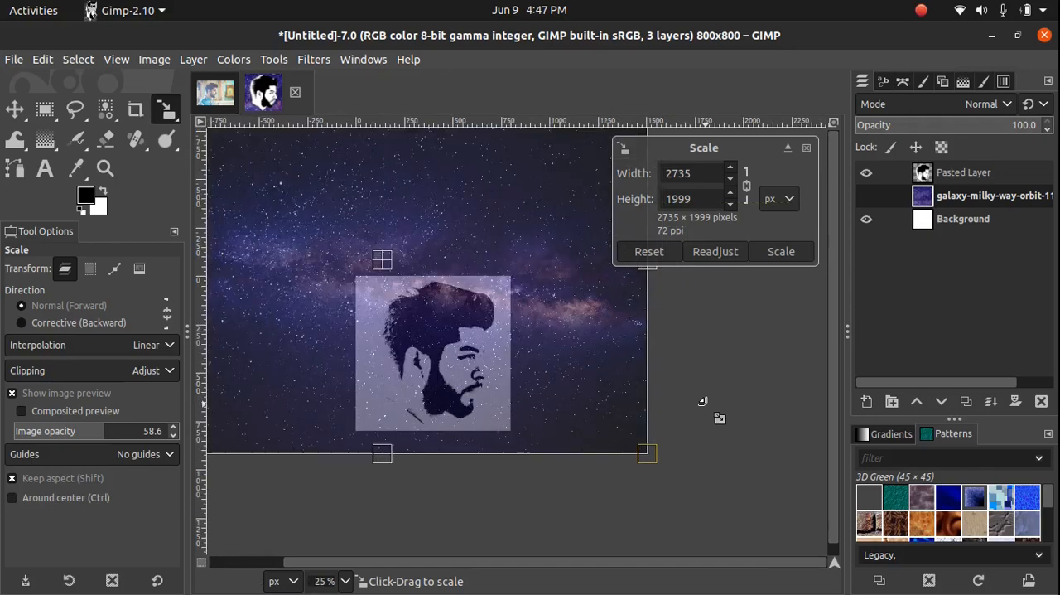
{"action": "scroll", "coordinate": [703, 402], "scroll_direction": "left", "scroll_amount": 2}
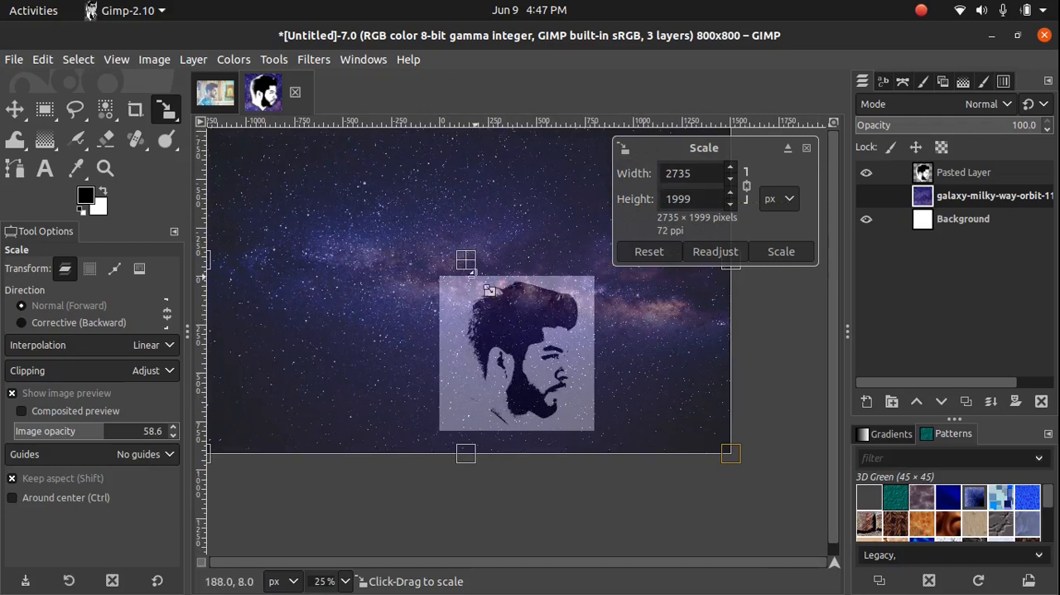
{"action": "left_click_drag", "start_coordinate": [480, 270], "coordinate": [452, 282]}
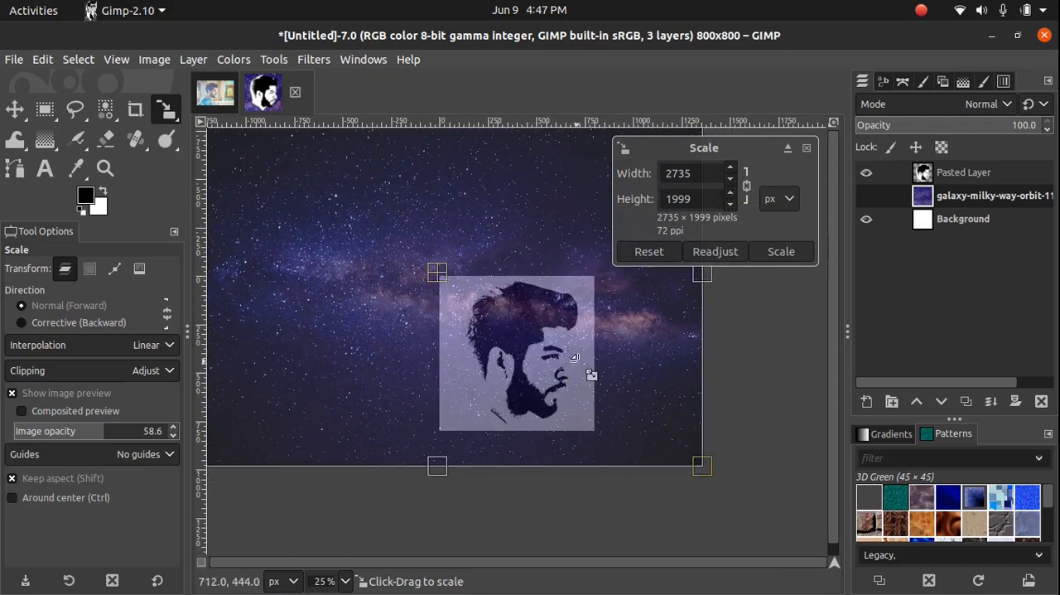
{"action": "left_click", "coordinate": [781, 252]}
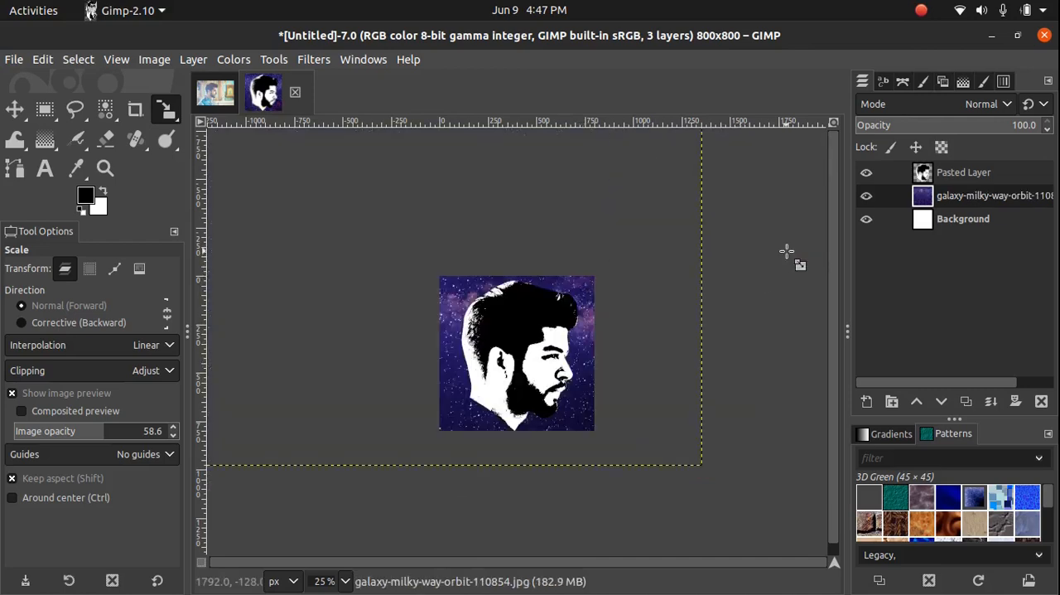
Select the black areas of the head layer by color and delete them to reveal the galaxy underneath
{"action": "scroll", "coordinate": [596, 294], "scroll_direction": "up", "scroll_amount": 2}
{"action": "scroll", "coordinate": [597, 292], "scroll_direction": "down", "scroll_amount": 2}
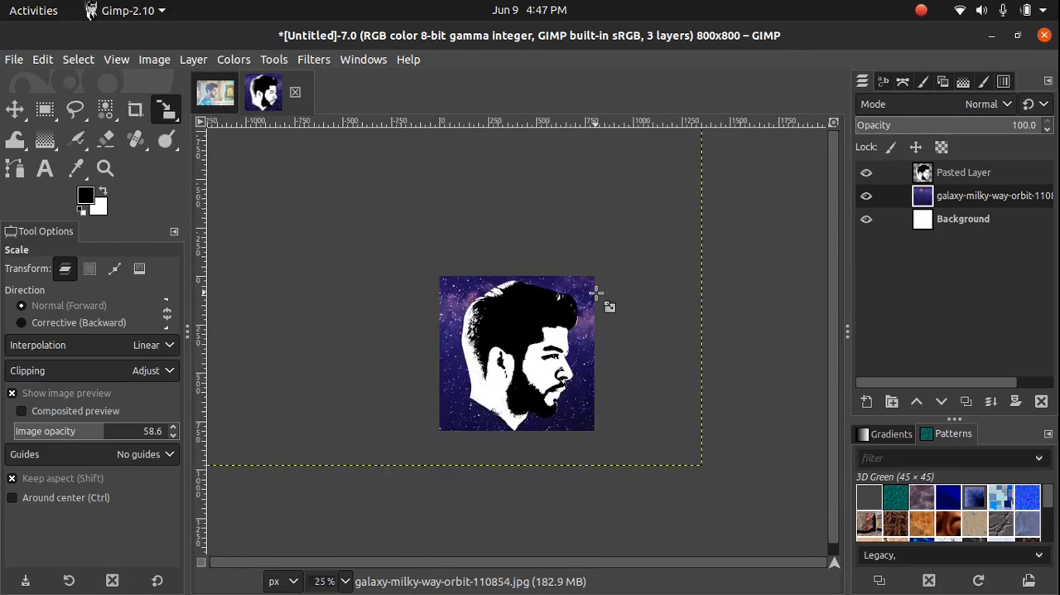
{"action": "scroll", "coordinate": [596, 292], "scroll_direction": "up", "scroll_amount": 2}
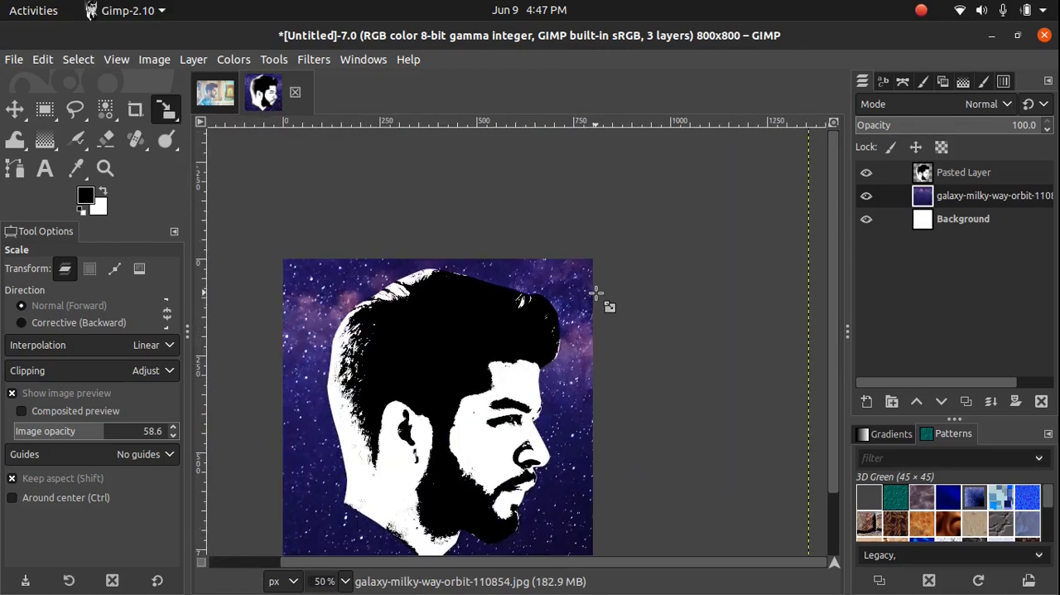
{"action": "left_click", "coordinate": [970, 174]}
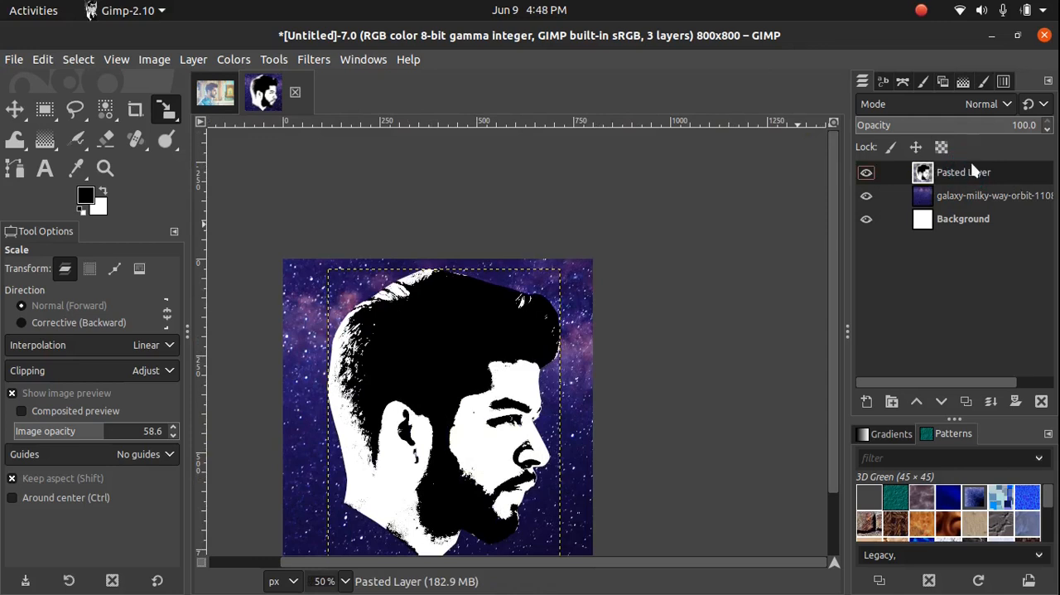
{"action": "left_click", "coordinate": [106, 110]}
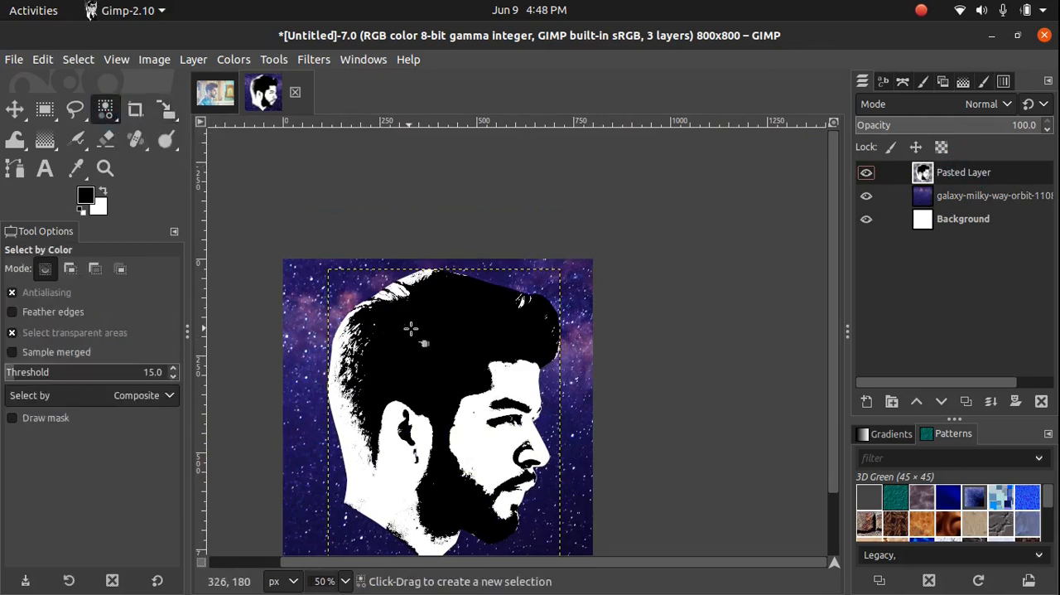
{"action": "left_click", "coordinate": [458, 342]}
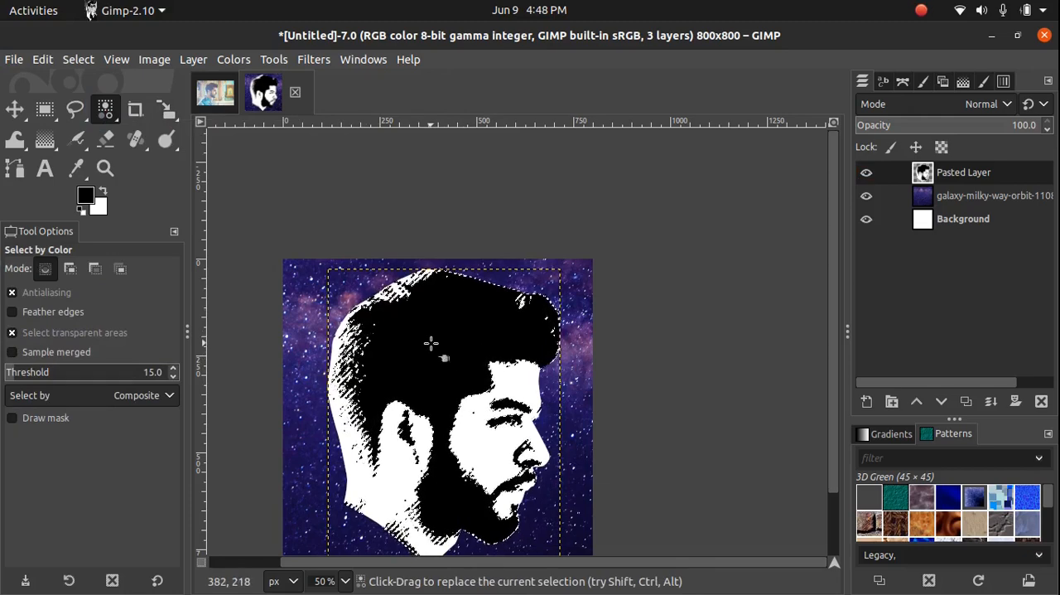
{"action": "left_click", "coordinate": [430, 342]}
{"action": "key", "text": "Delete"}
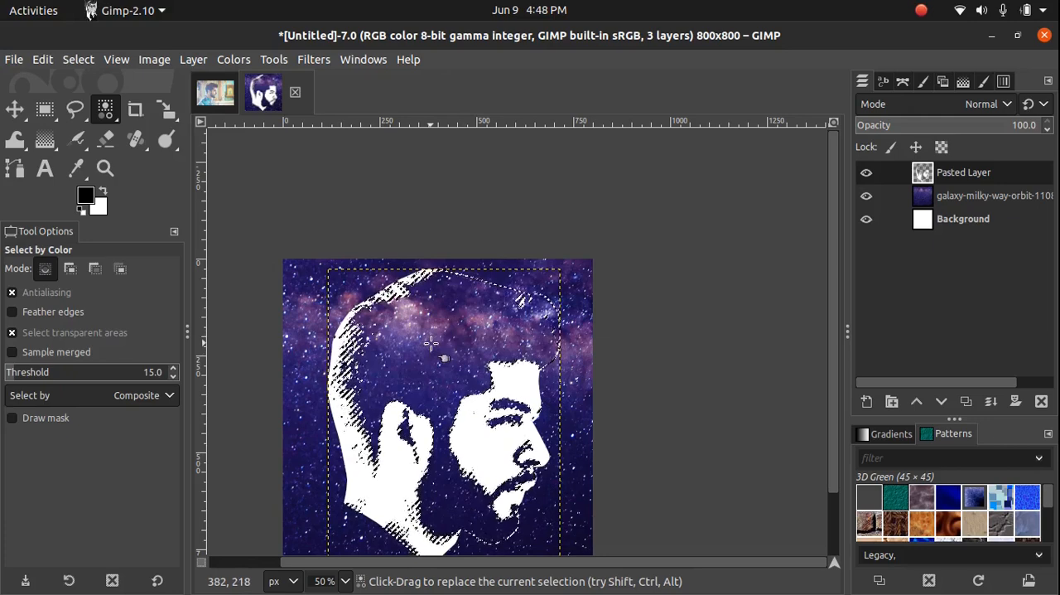
{"action": "scroll", "coordinate": [710, 315], "scroll_direction": "down", "scroll_amount": 2}
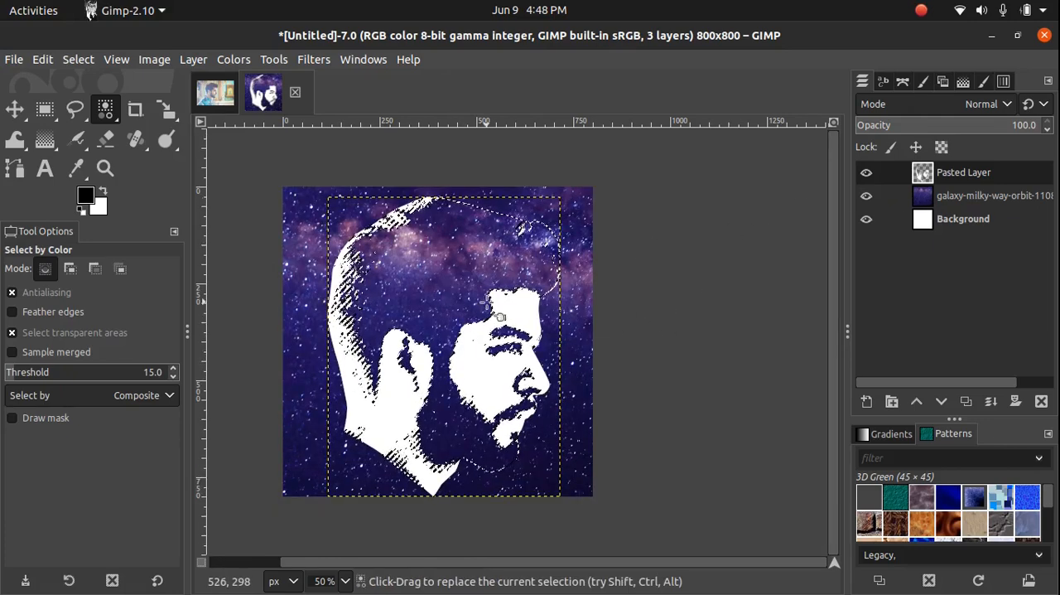
Invert the selection of the head's dark areas and delete everything outside them from the galaxy layer
{"action": "left_click", "coordinate": [958, 199]}
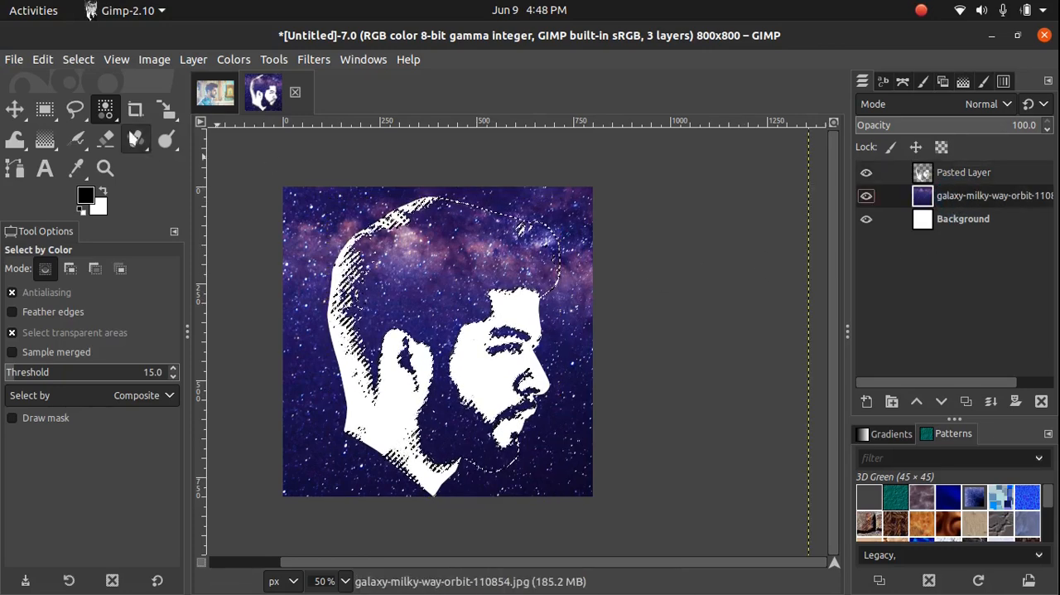
{"action": "left_click", "coordinate": [78, 60]}
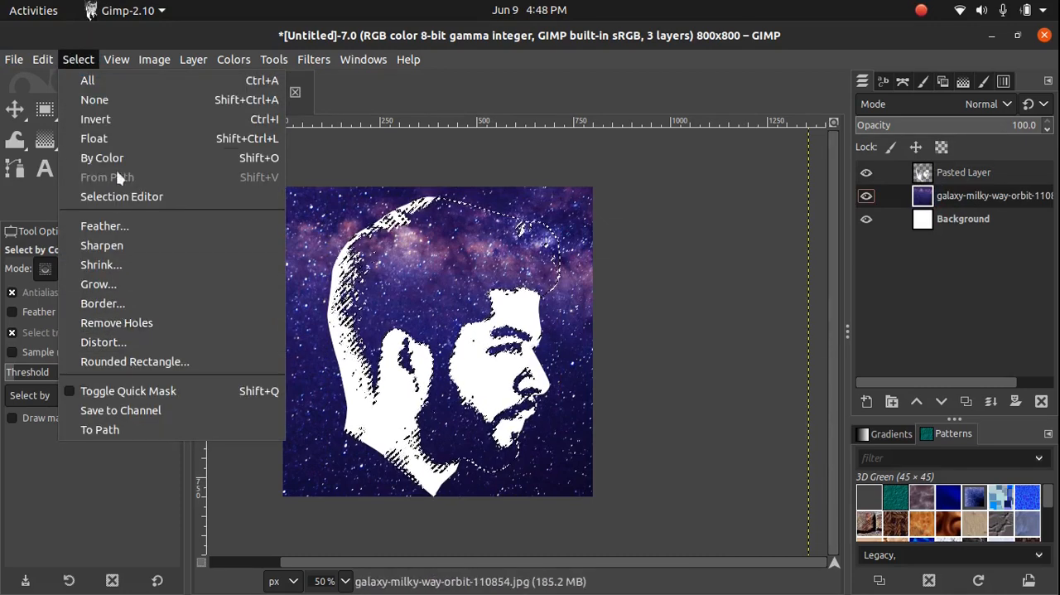
{"action": "left_click", "coordinate": [116, 120]}
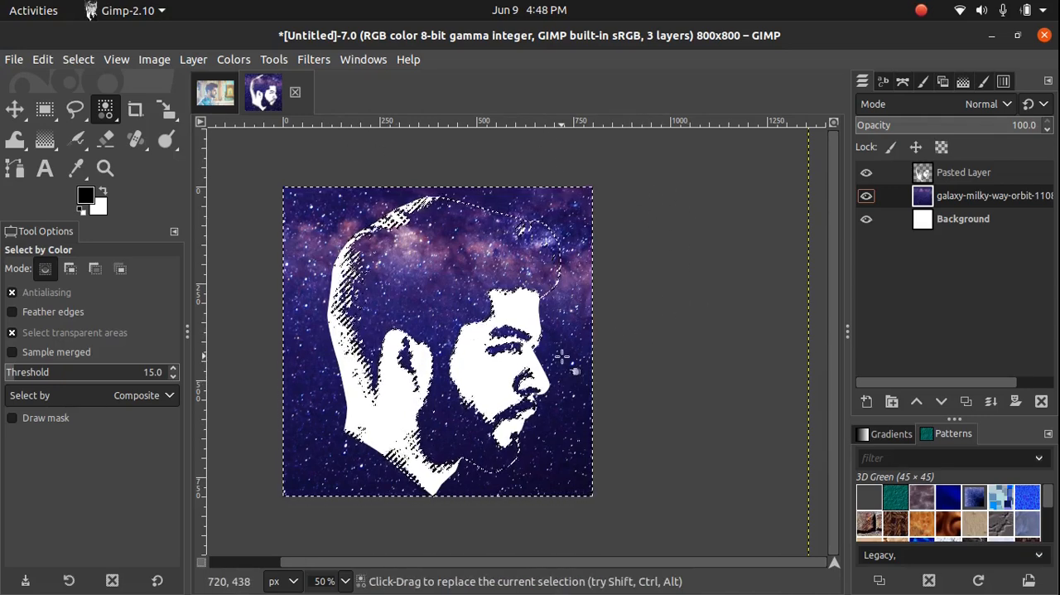
{"action": "key", "text": "Delete"}
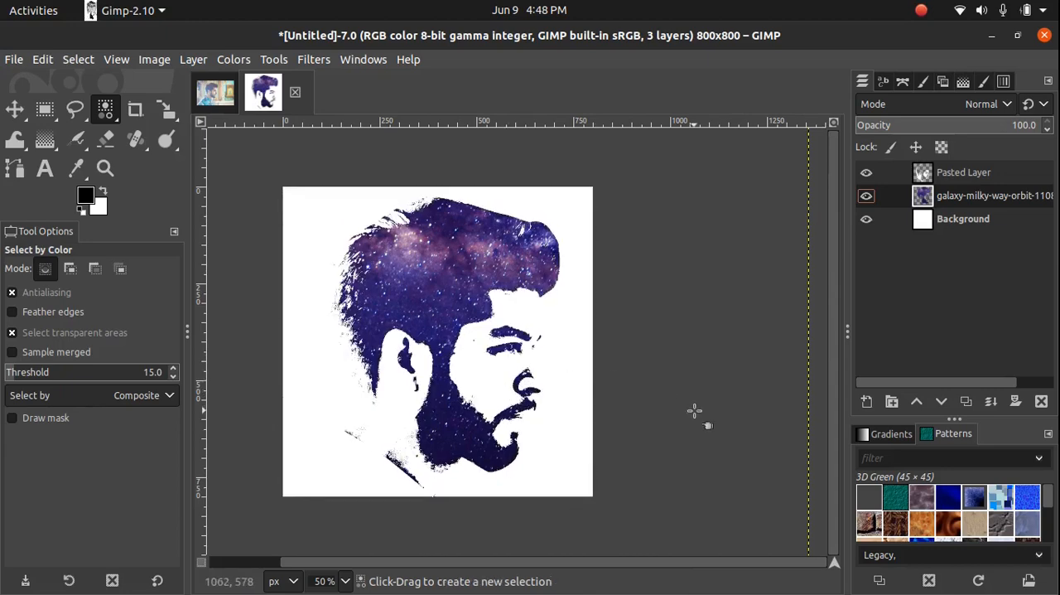
Resize the galaxy layer and the pasted head layer to the image size
{"action": "scroll", "coordinate": [694, 412], "scroll_direction": "left", "scroll_amount": 2}
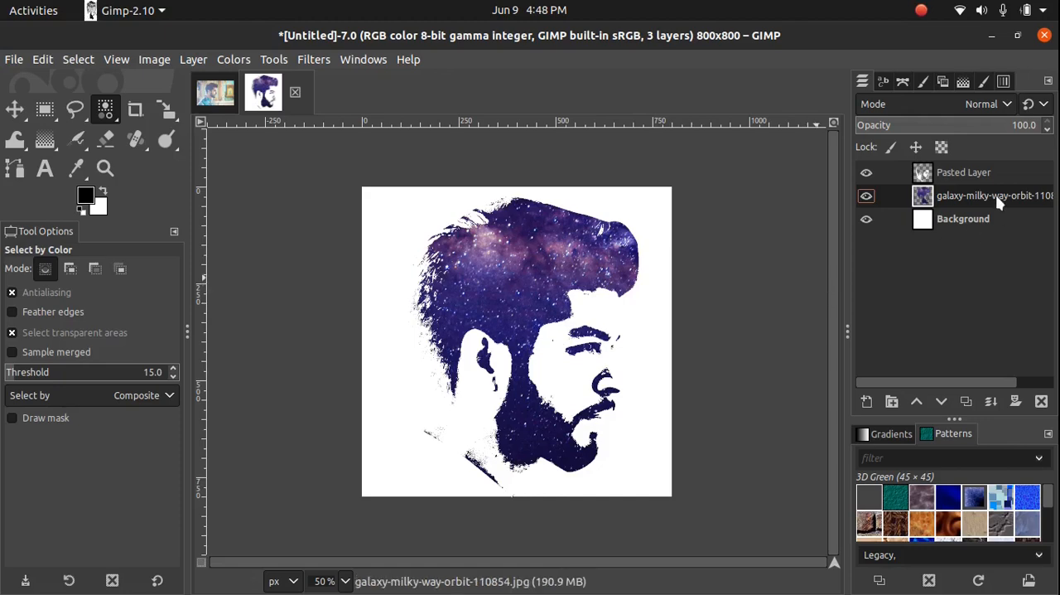
{"action": "left_click", "coordinate": [193, 60]}
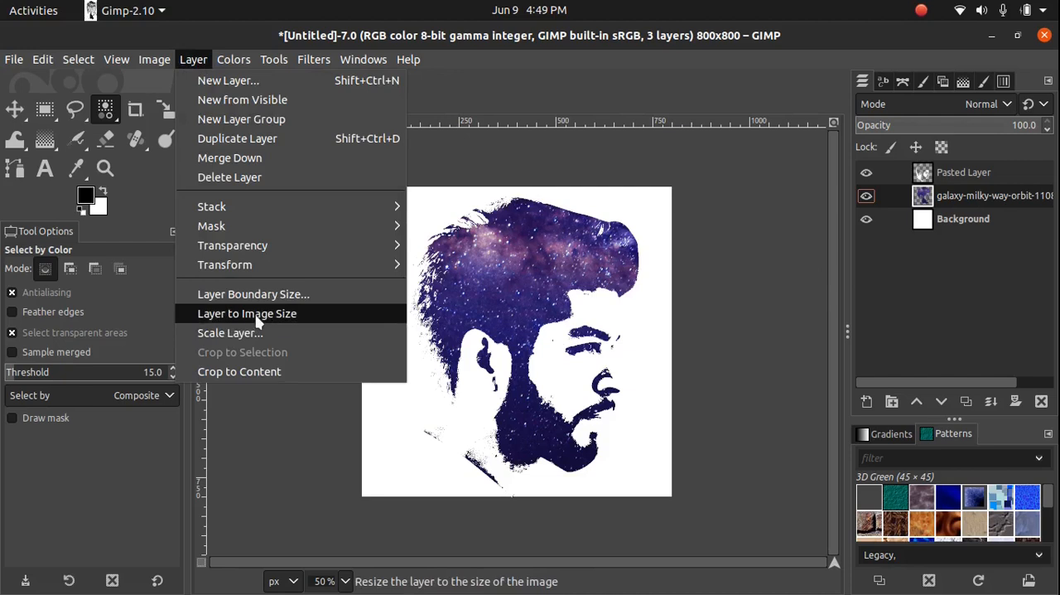
{"action": "left_click", "coordinate": [260, 314]}
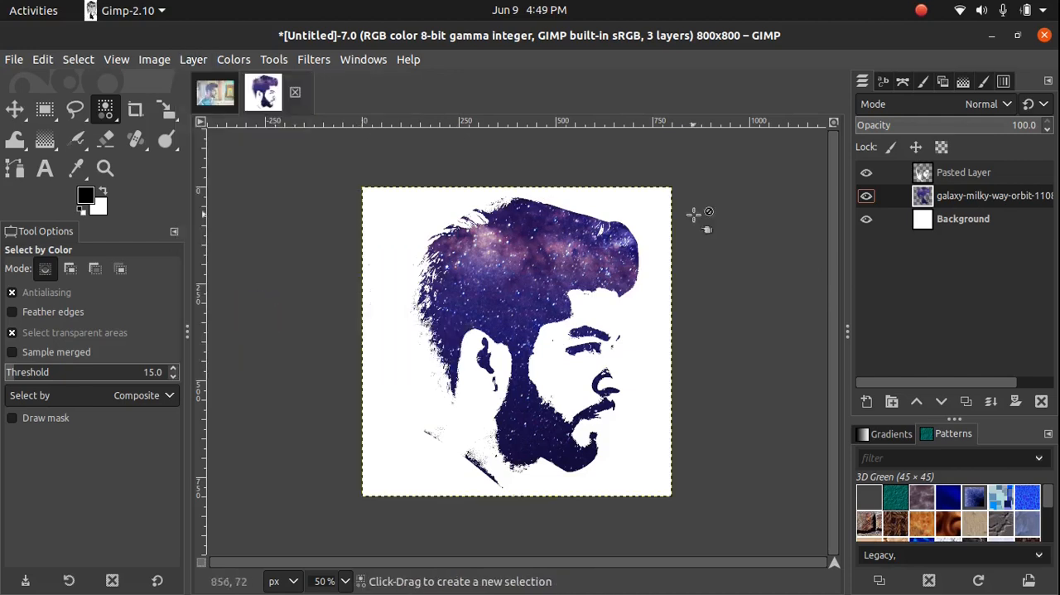
{"action": "left_click", "coordinate": [956, 174]}
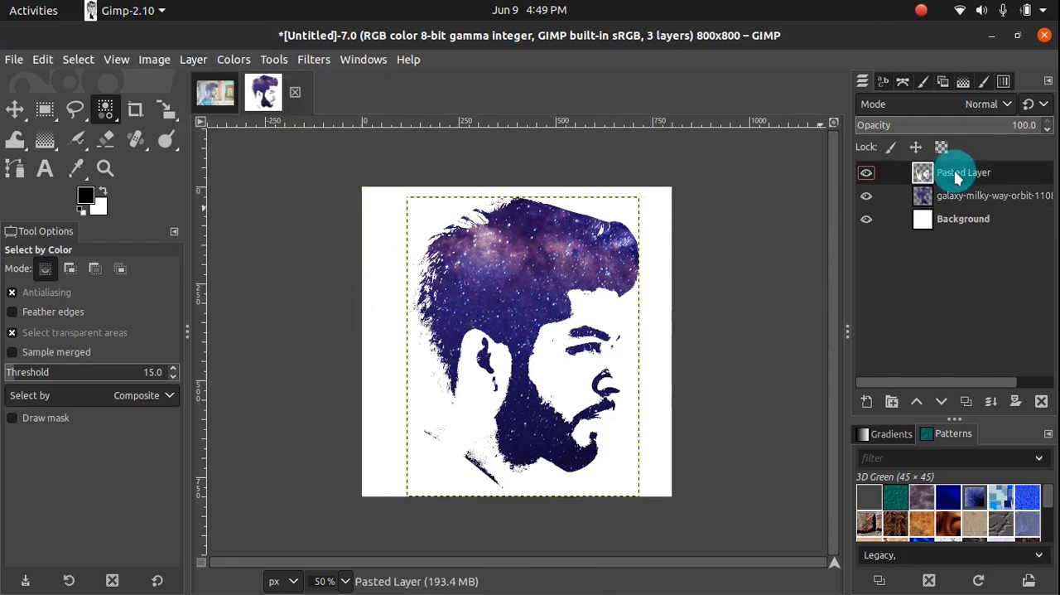
{"action": "left_click", "coordinate": [194, 60]}
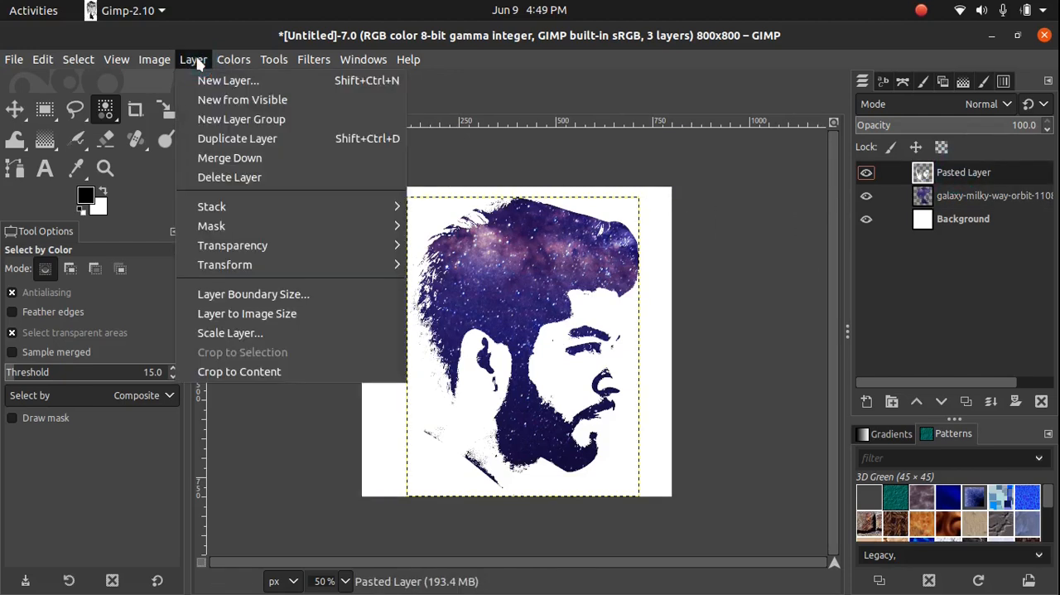
{"action": "left_click", "coordinate": [267, 323]}
{"action": "key", "text": "1"}
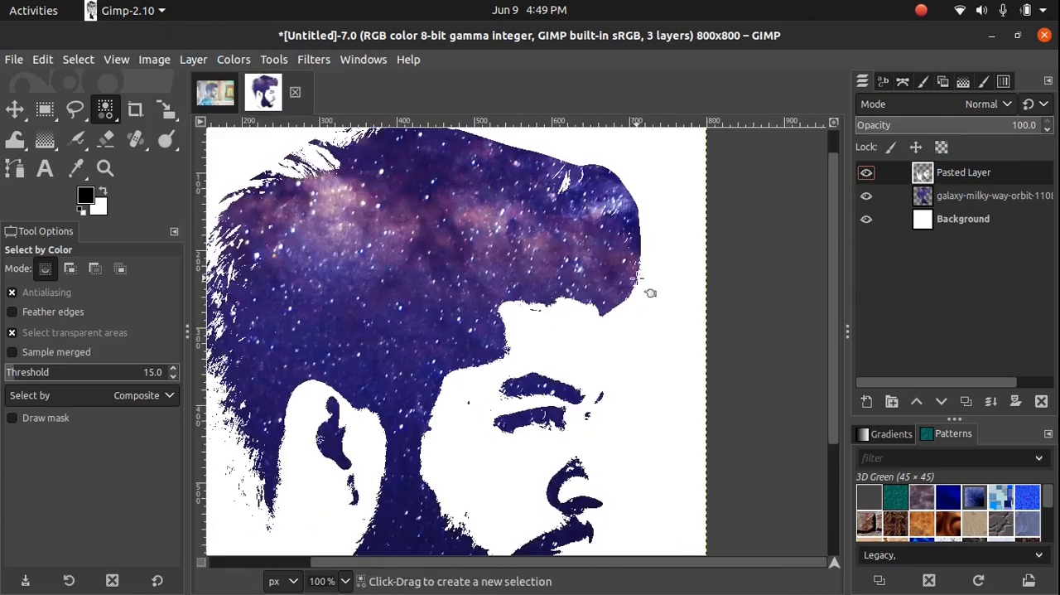
{"action": "key", "text": "minus"}
{"action": "left_click", "coordinate": [637, 278]}
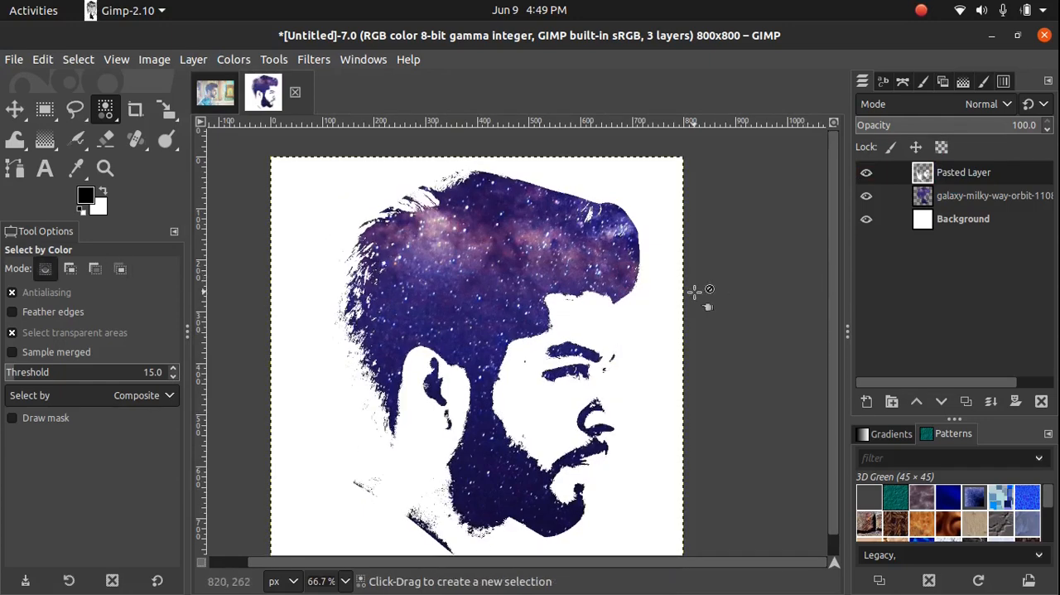
{"action": "scroll", "coordinate": [694, 291], "scroll_direction": "down", "scroll_amount": 1}
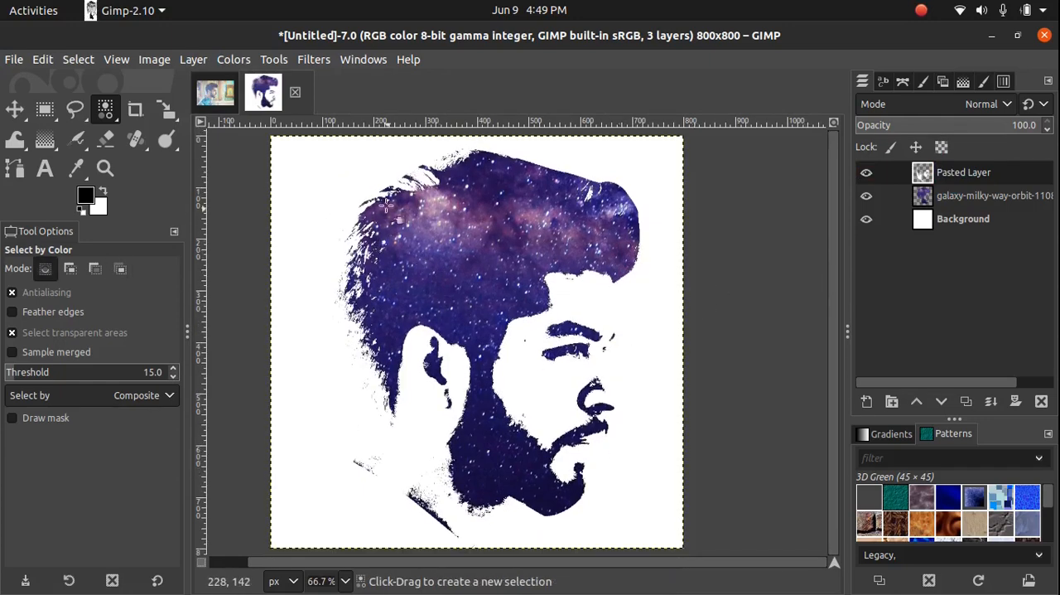
Clear the selection in the original man photo and close that image, discarding its changes
{"action": "left_click", "coordinate": [215, 94]}
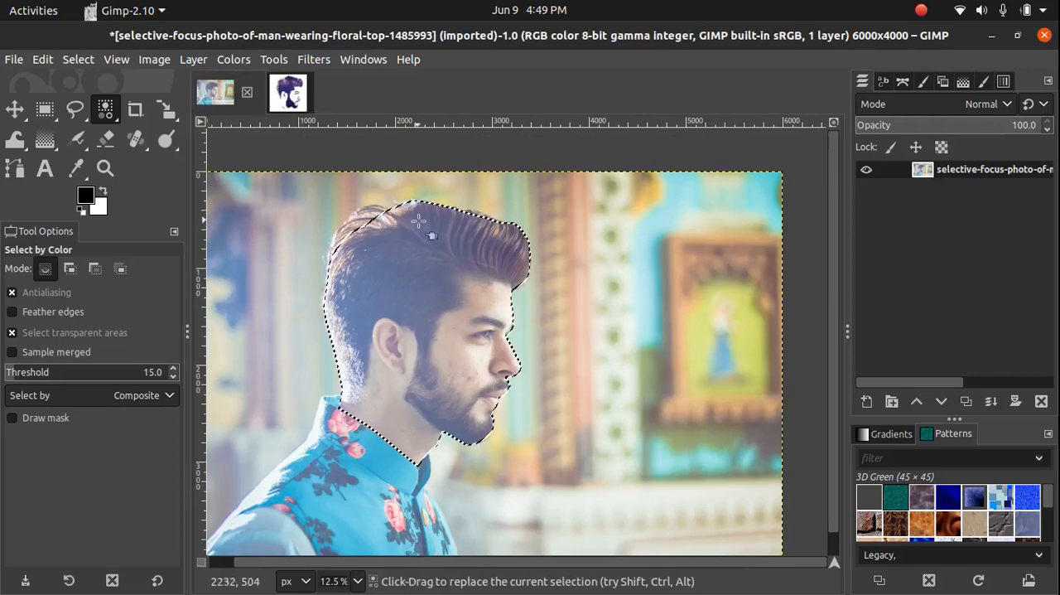
{"action": "key", "text": "ctrl+shift+a"}
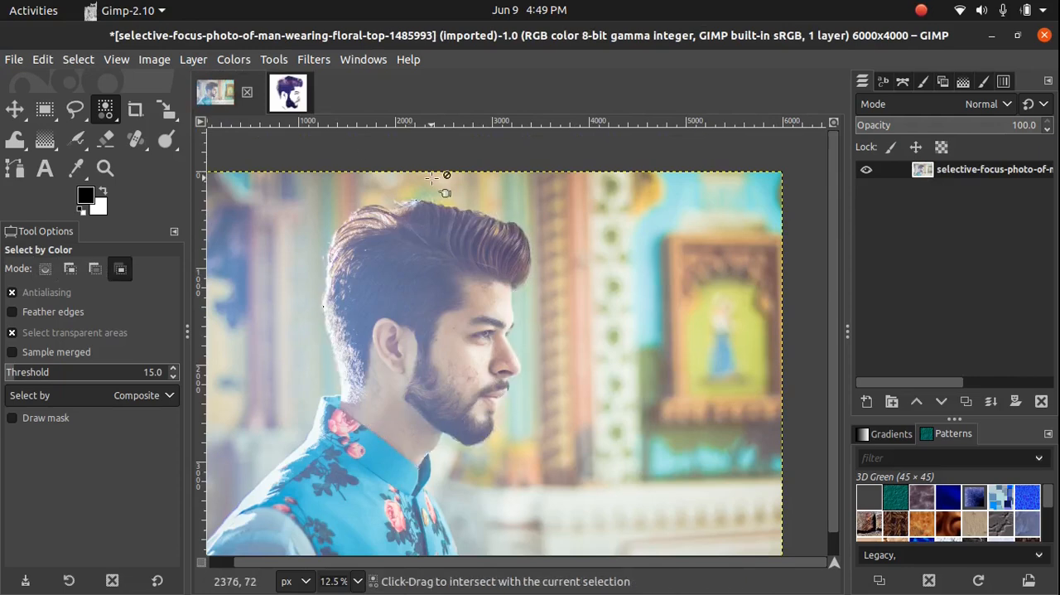
{"action": "left_click", "coordinate": [289, 92]}
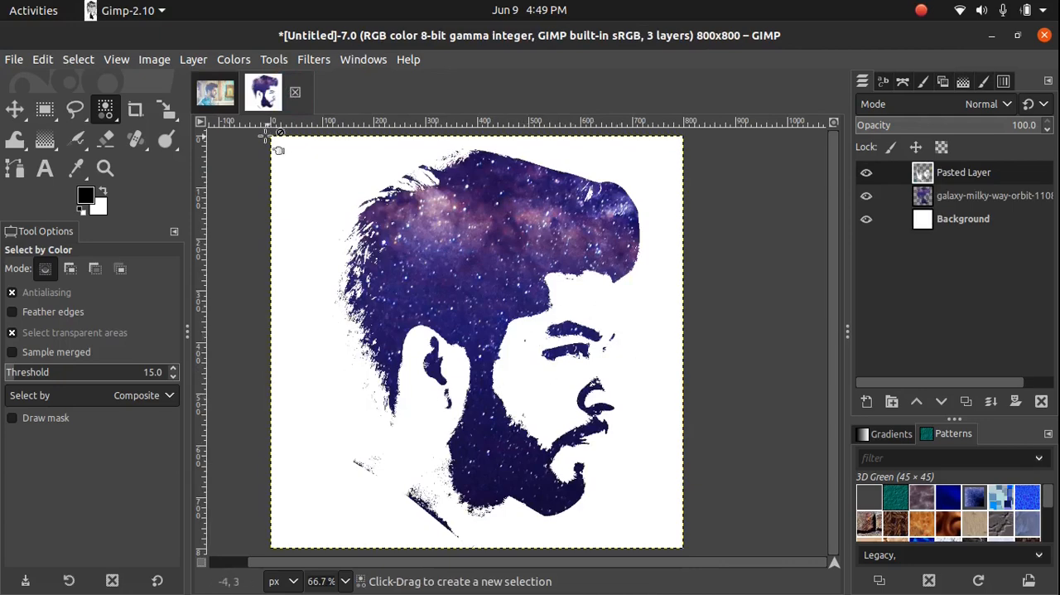
{"action": "left_click", "coordinate": [217, 94]}
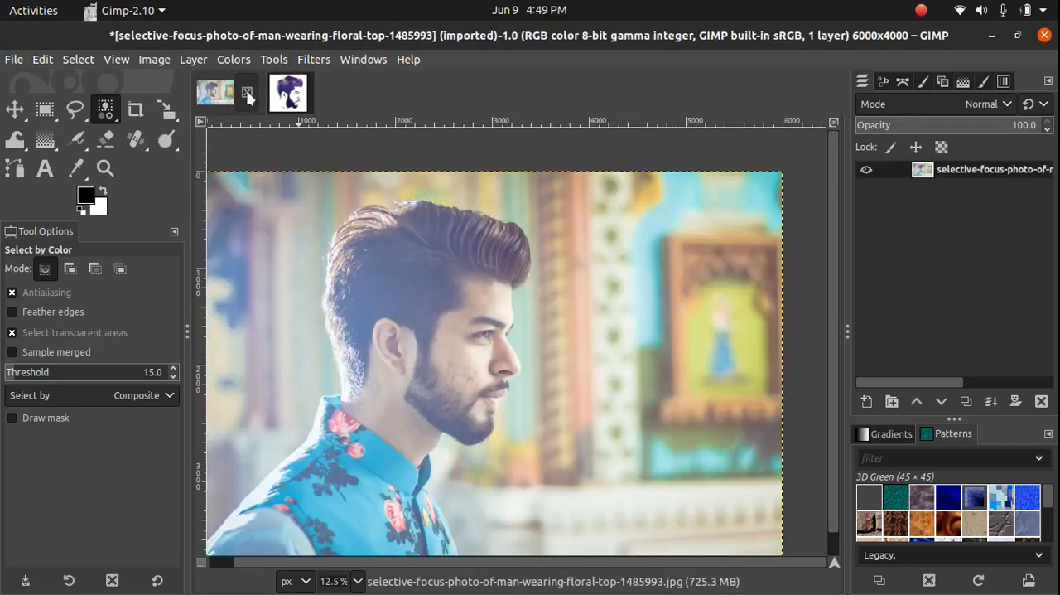
{"action": "left_click", "coordinate": [247, 92]}
{"action": "left_click", "coordinate": [636, 413]}
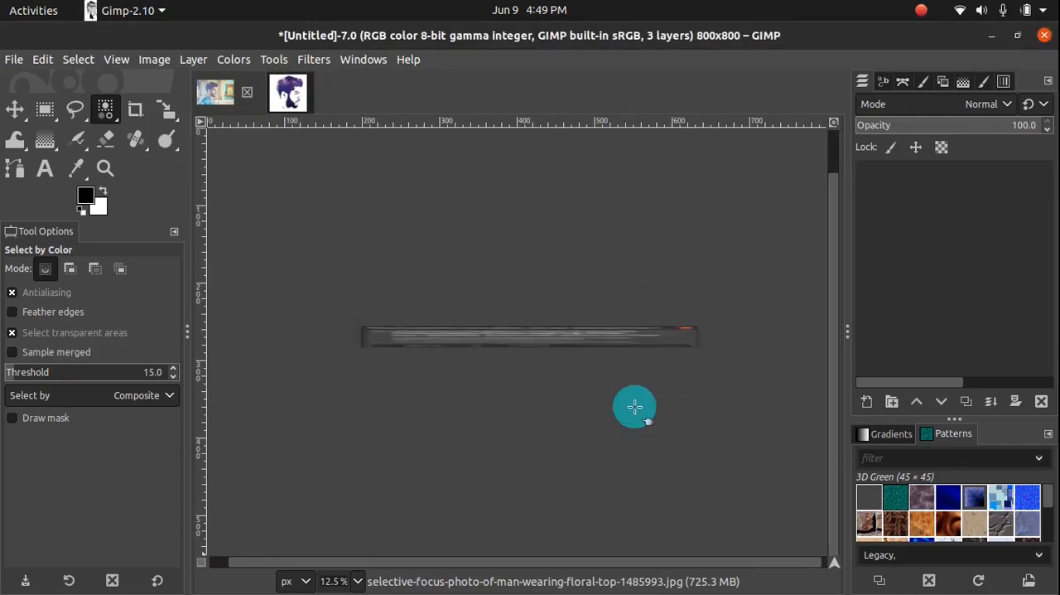
Export the portrait to the Desktop folder as "Galaxy logo portrait.png" with the offered PNG settings
{"action": "left_click", "coordinate": [13, 60]}
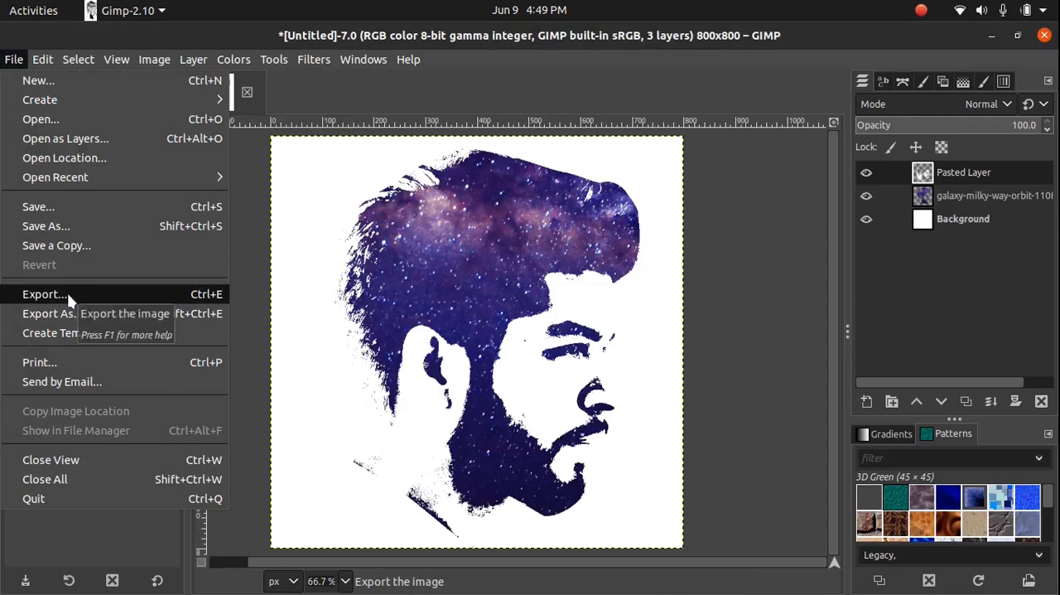
{"action": "left_click", "coordinate": [67, 294]}
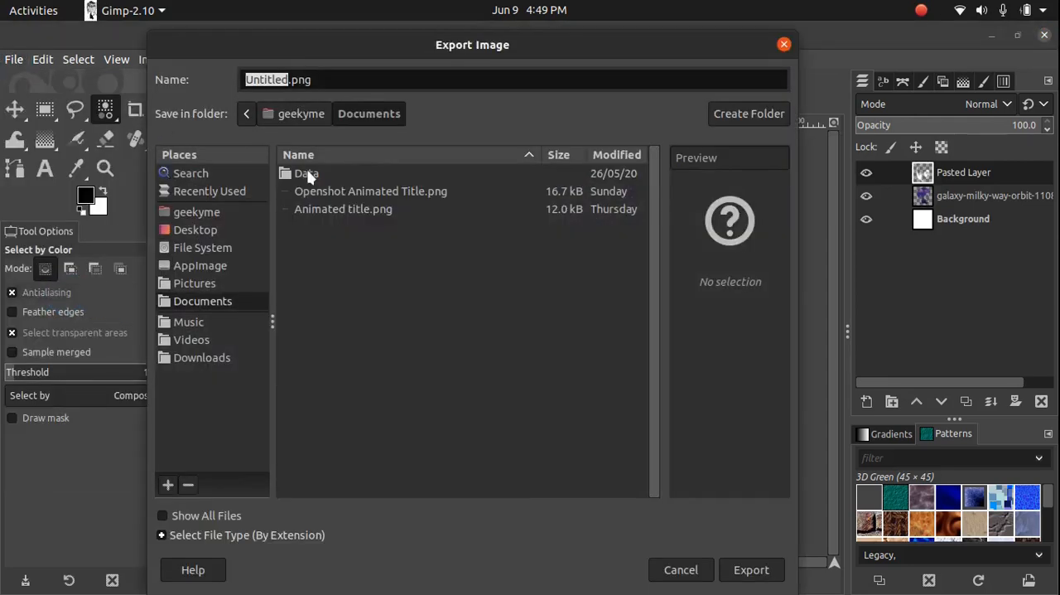
{"action": "type", "text": "G"}
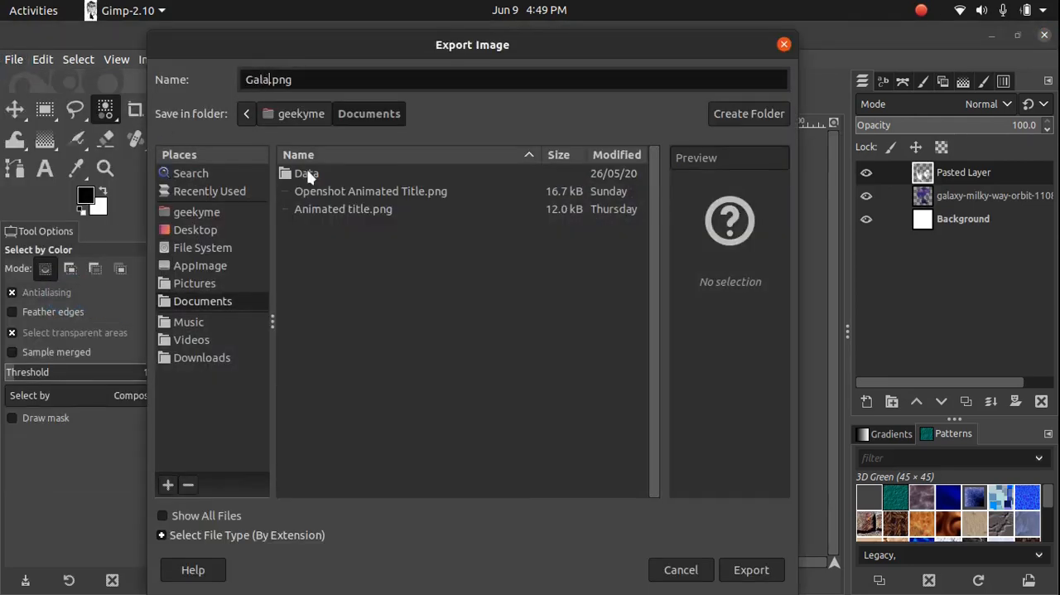
{"action": "type", "text": "alaxy logo portrait"}
{"action": "left_click", "coordinate": [212, 230]}
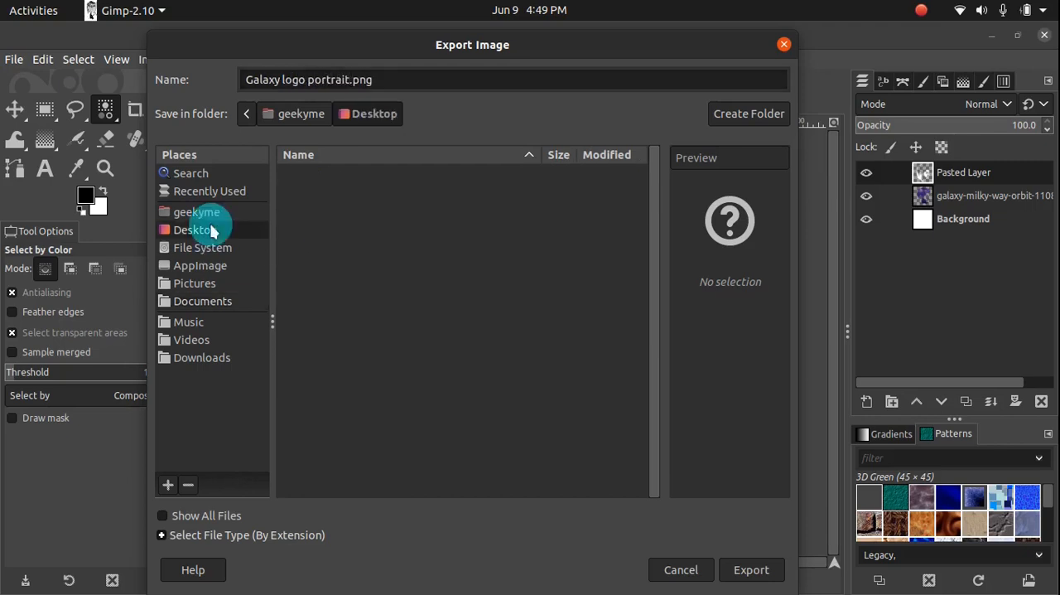
{"action": "left_click", "coordinate": [751, 570]}
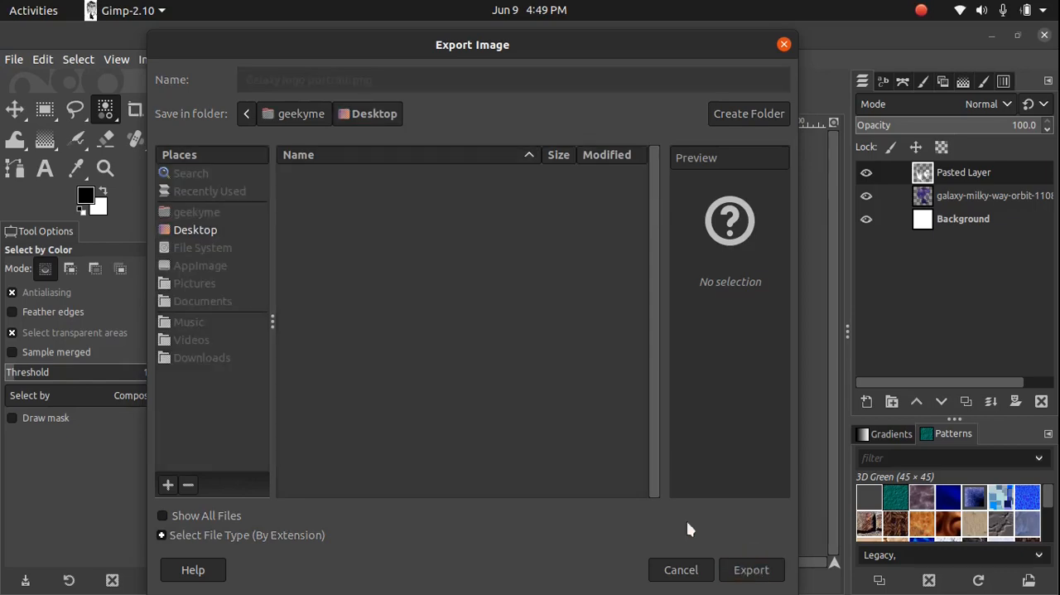
{"action": "left_click", "coordinate": [552, 467]}
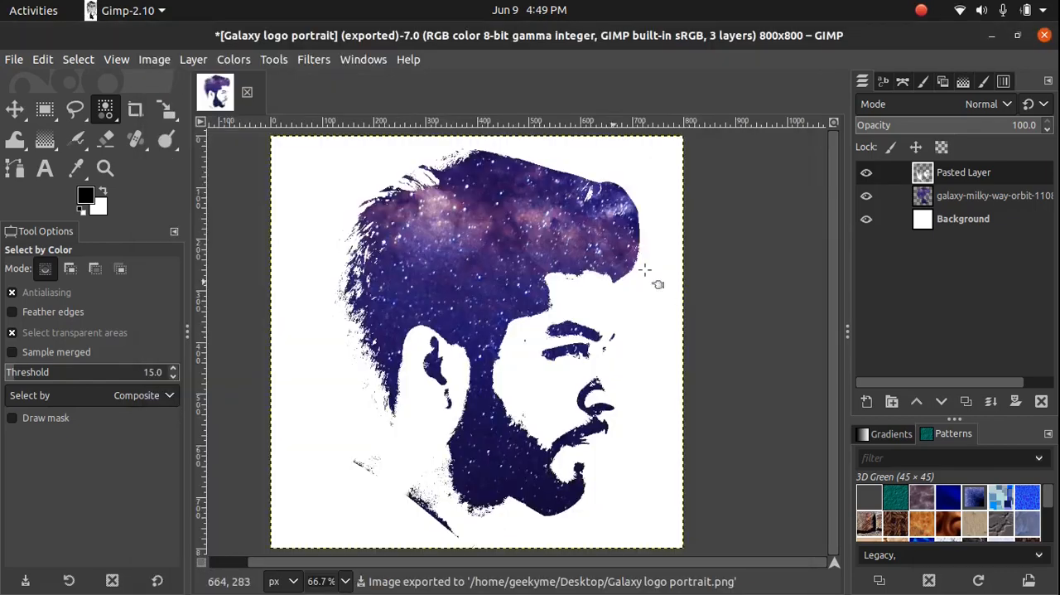
Switch to Files and open Galaxy logo portrait.png from the Desktop folder in Image Viewer at full screen
{"action": "left_click", "coordinate": [992, 37]}
{"action": "left_click", "coordinate": [51, 157]}
{"action": "double_click", "coordinate": [249, 124]}
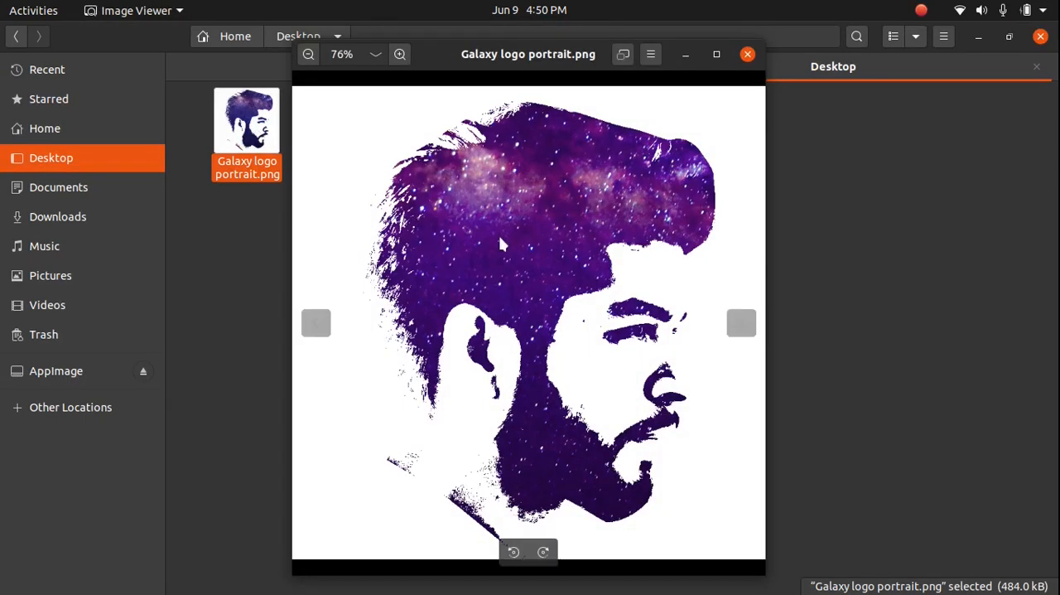
{"action": "double_click", "coordinate": [499, 240]}
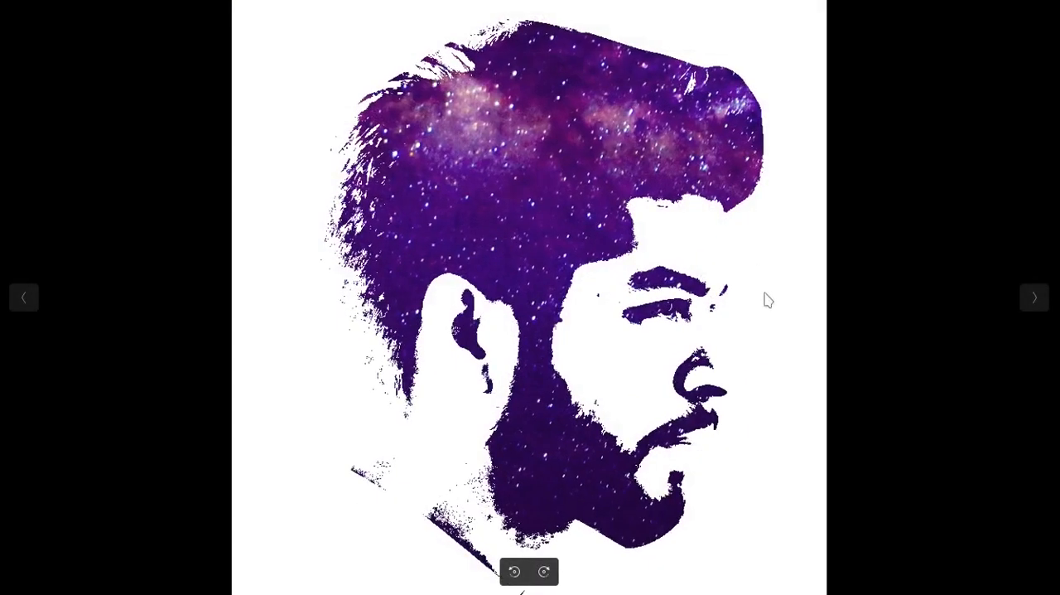